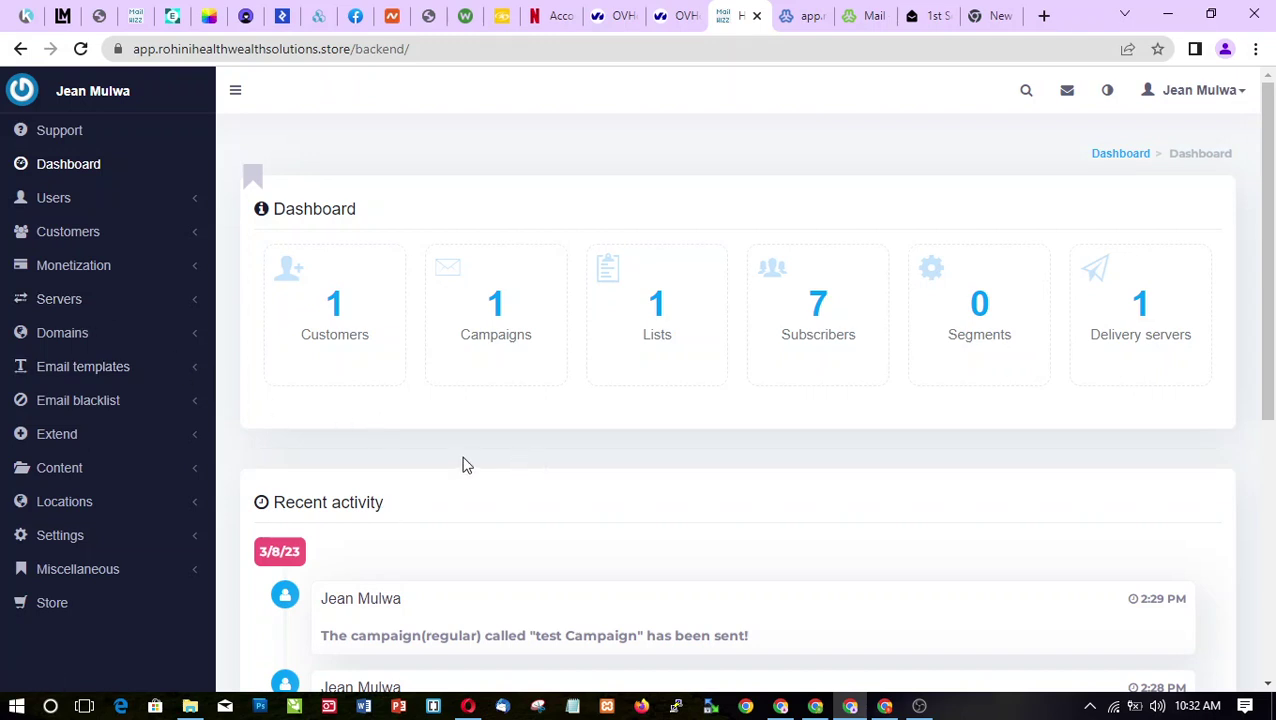
# Step: Open the servers' warmup plans and start a new plan named "first plan"
pyautogui.click(73, 305)
pyautogui.click(89, 445)
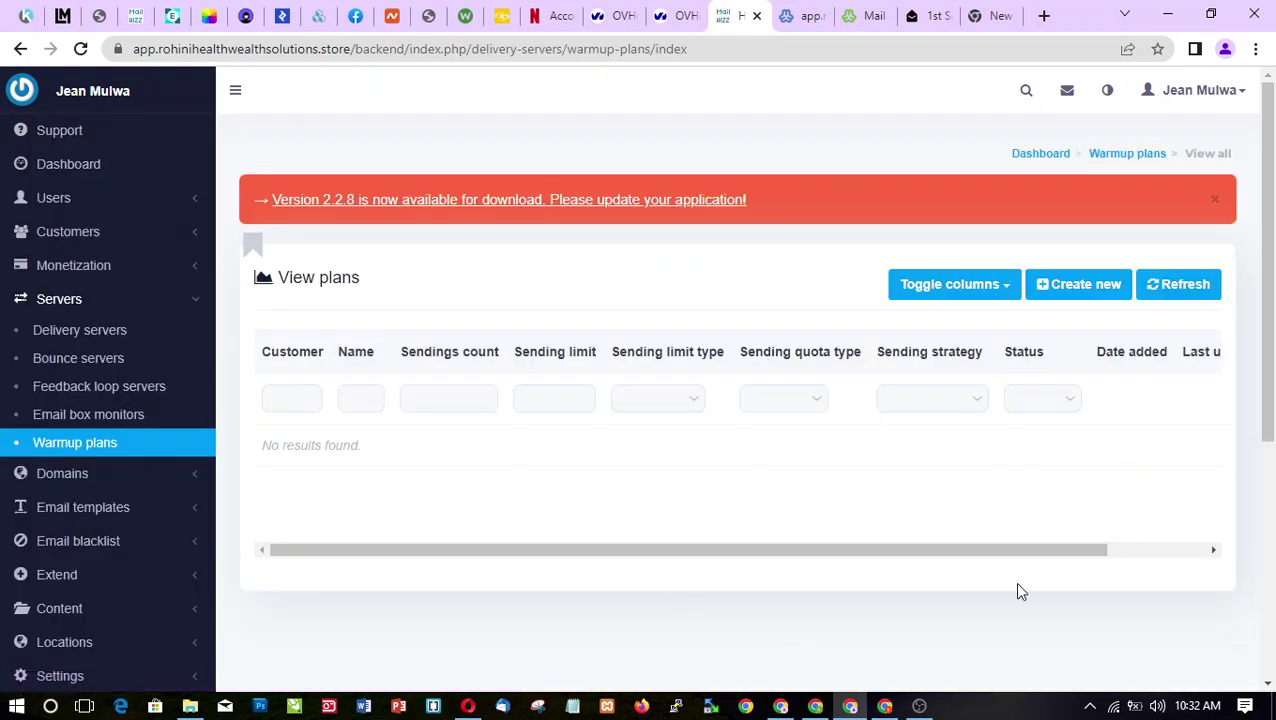
pyautogui.click(1085, 290)
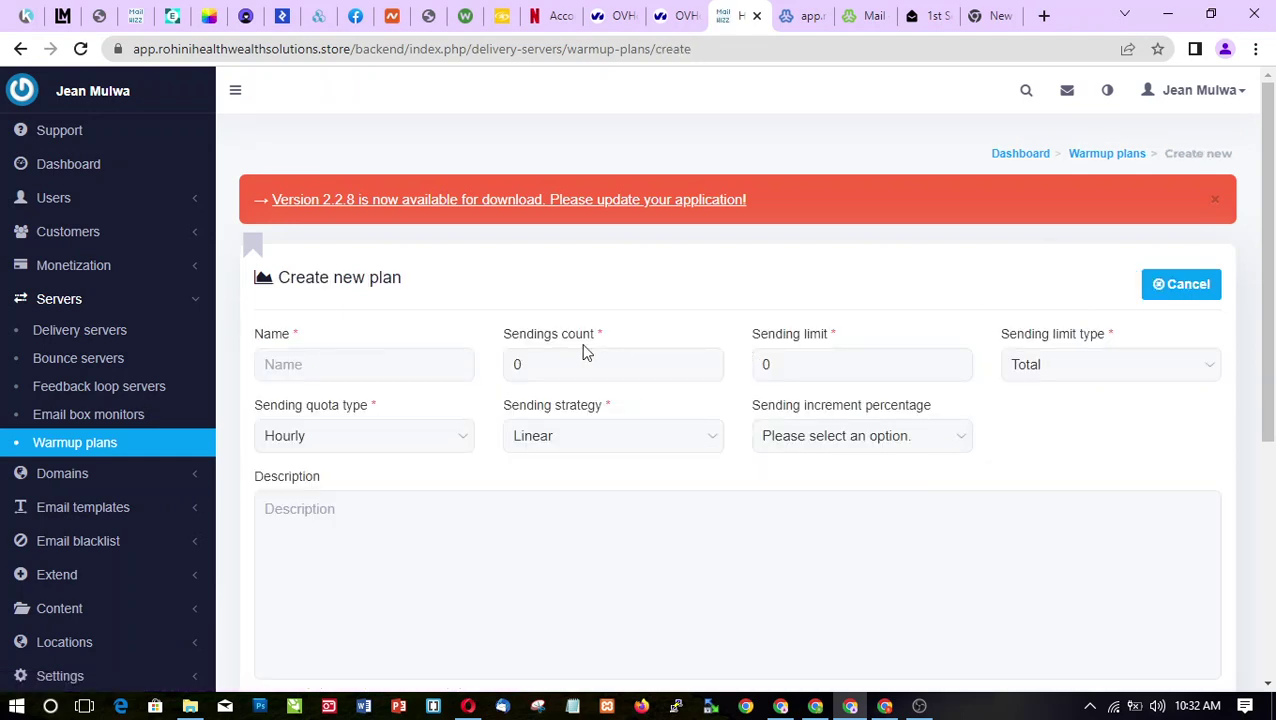
pyautogui.click(375, 366)
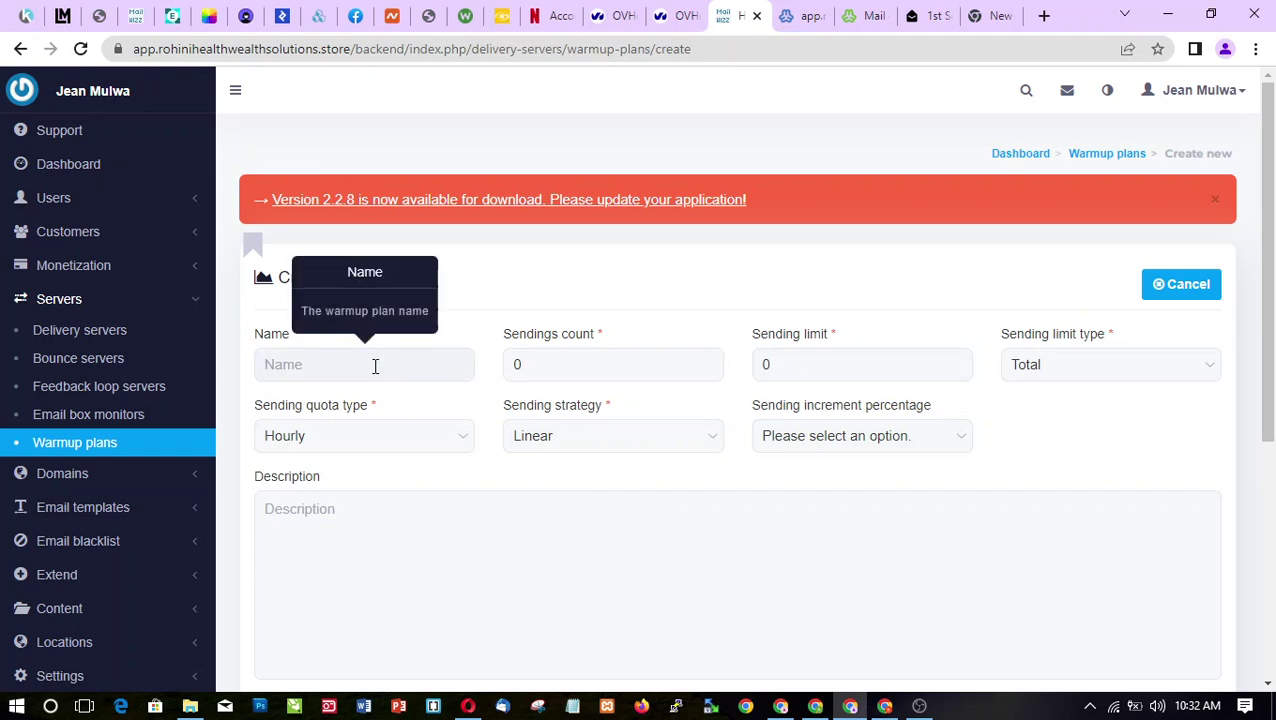
pyautogui.write('first plan')
# Step: Set the plan's sendings count to 14 and dismiss the version update notice
pyautogui.click(538, 372)
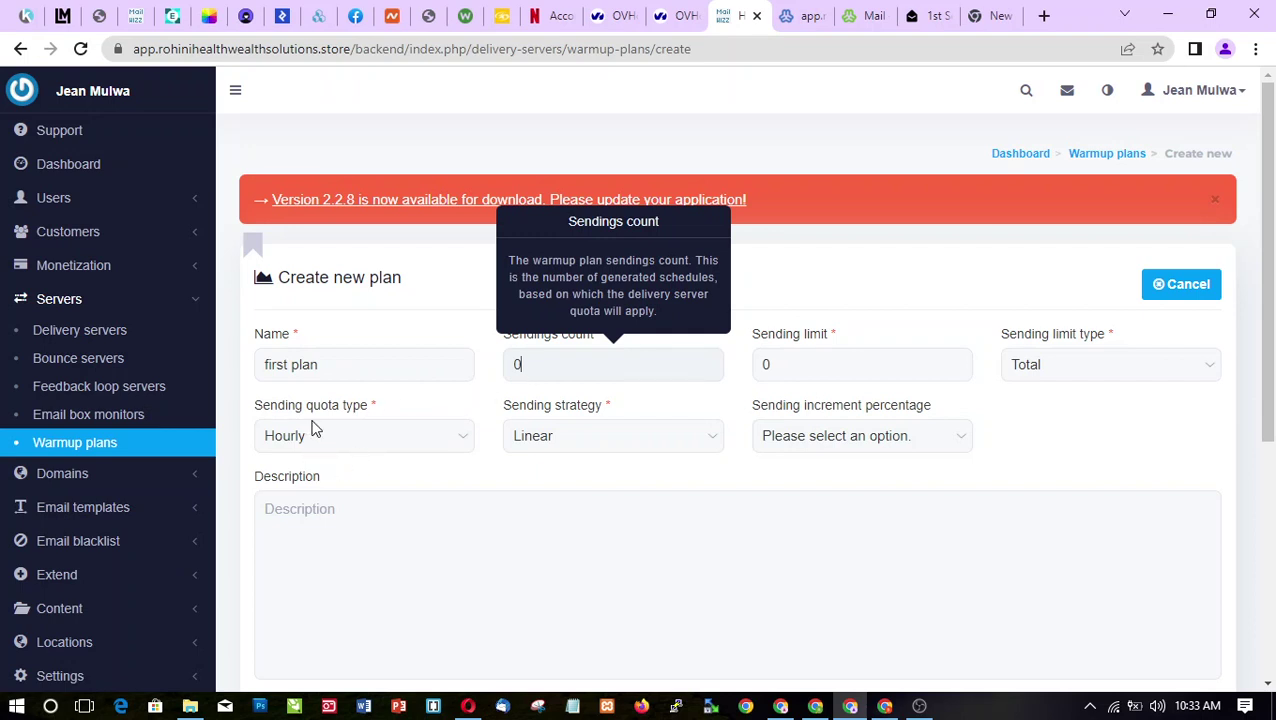
pyautogui.click(360, 444)
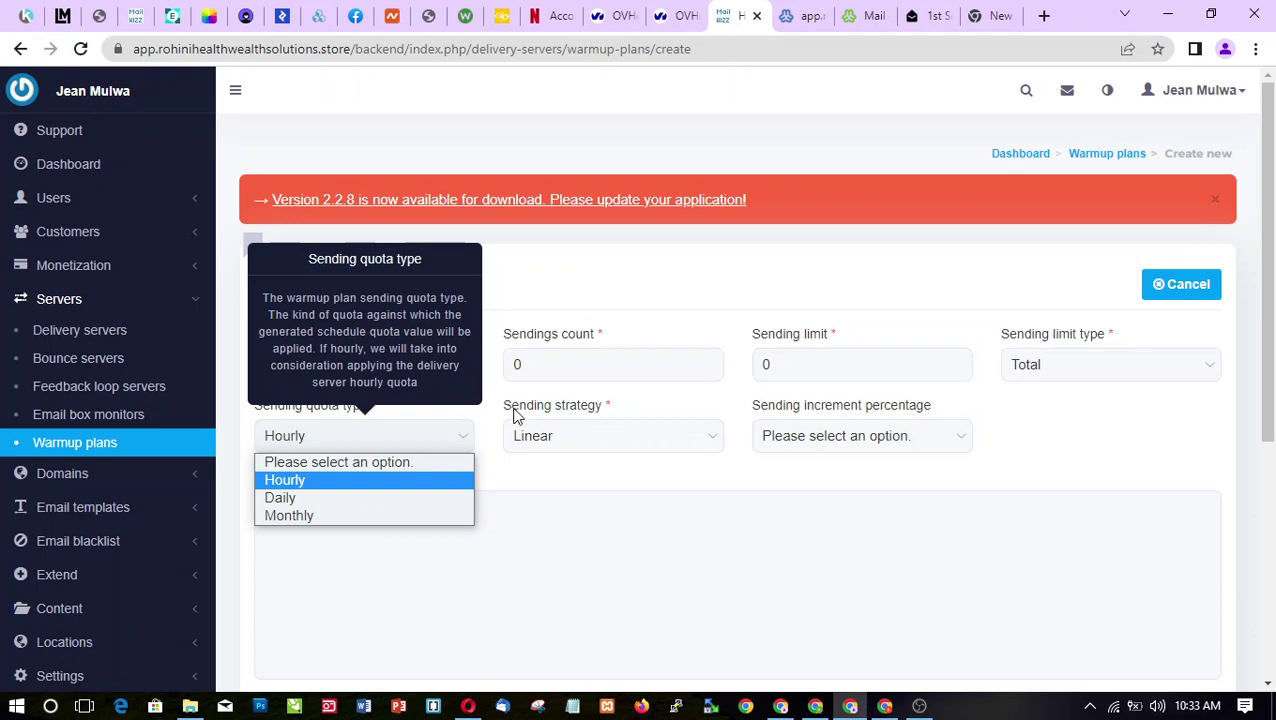
pyautogui.click(584, 364)
pyautogui.press('BackSpace')
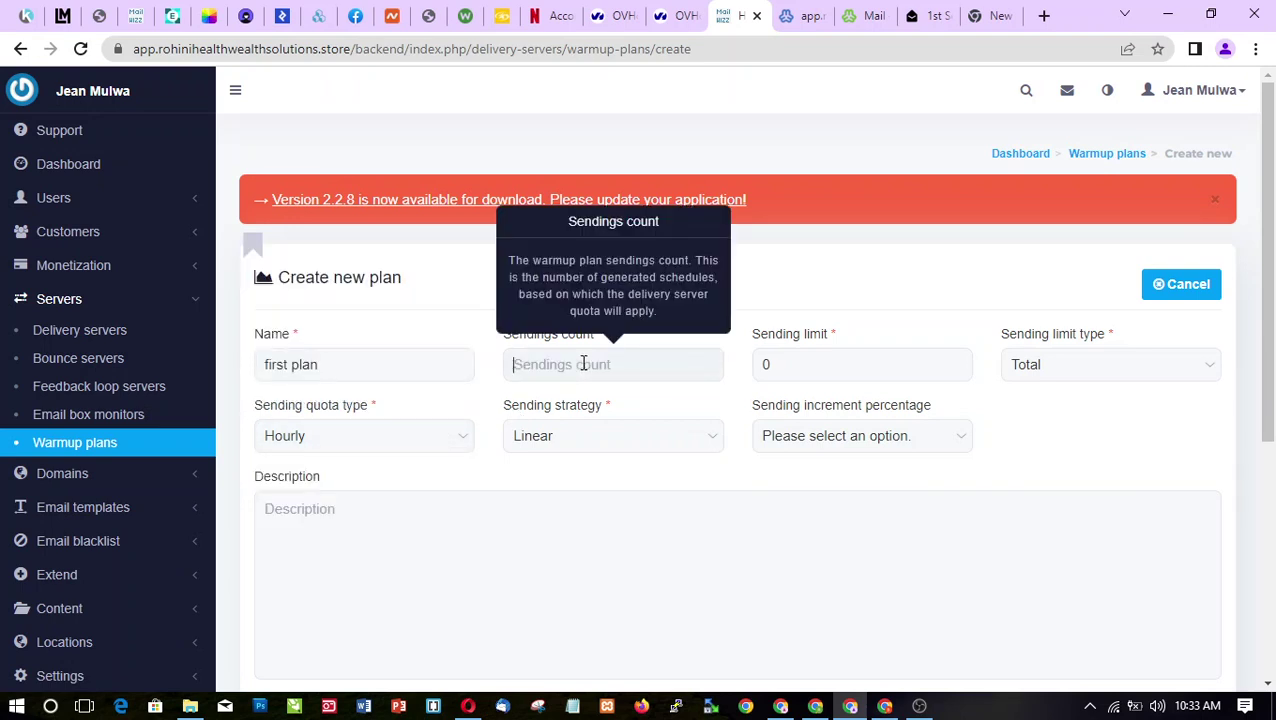
pyautogui.write('14')
pyautogui.click(1215, 199)
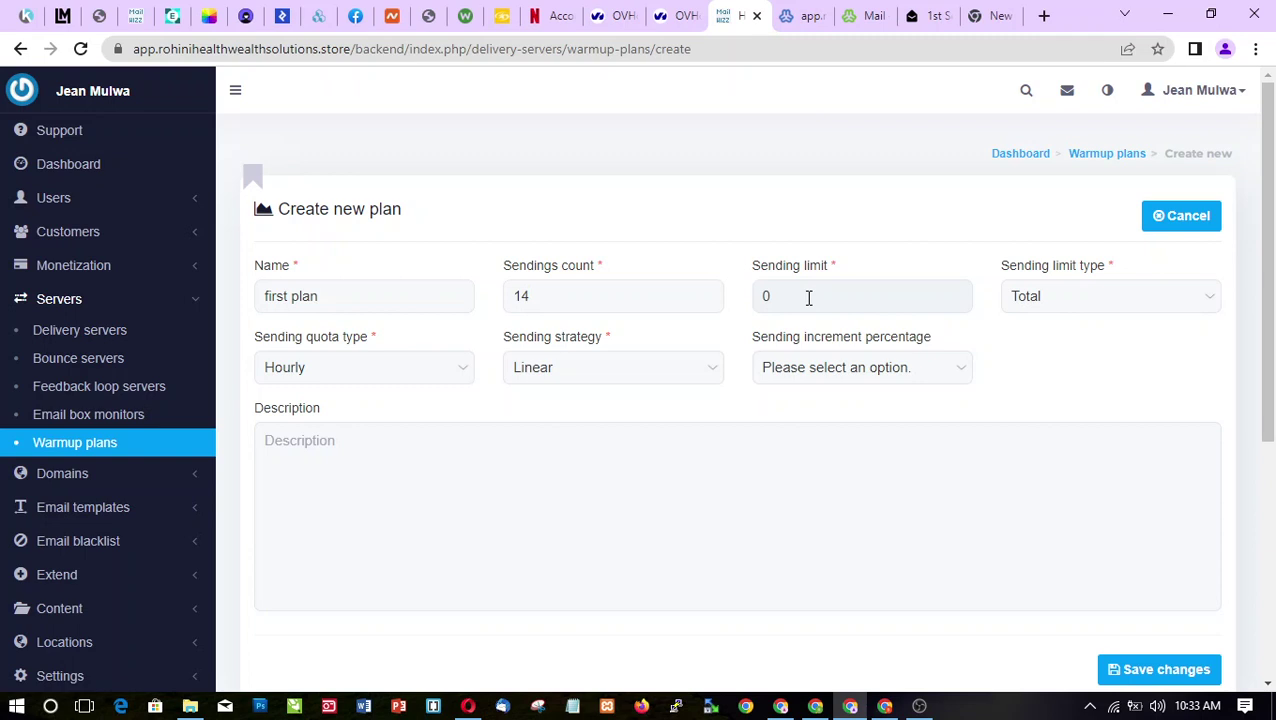
# Step: Set the warmup plan's sending limit to 1000 emails
pyautogui.click(808, 297)
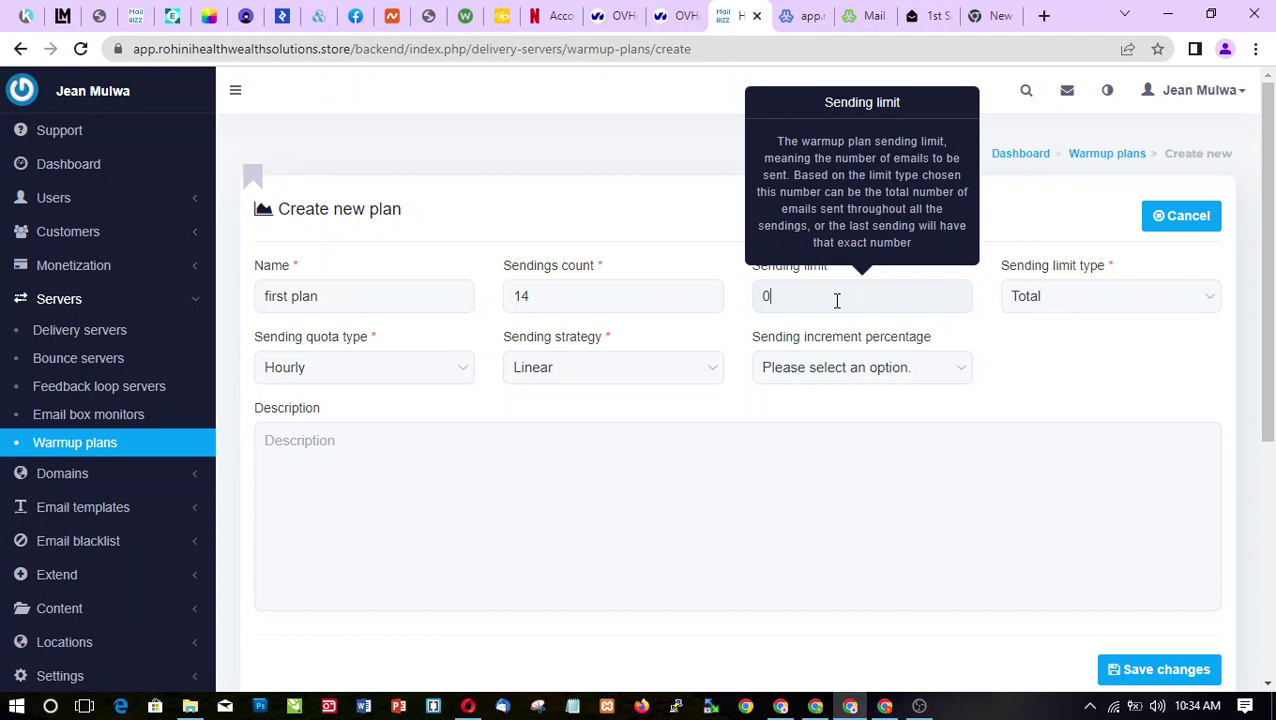
pyautogui.press('BackSpace')
pyautogui.write('1000')
# Step: Try the Targeted sending limit type and return the plan to Total
pyautogui.click(1045, 298)
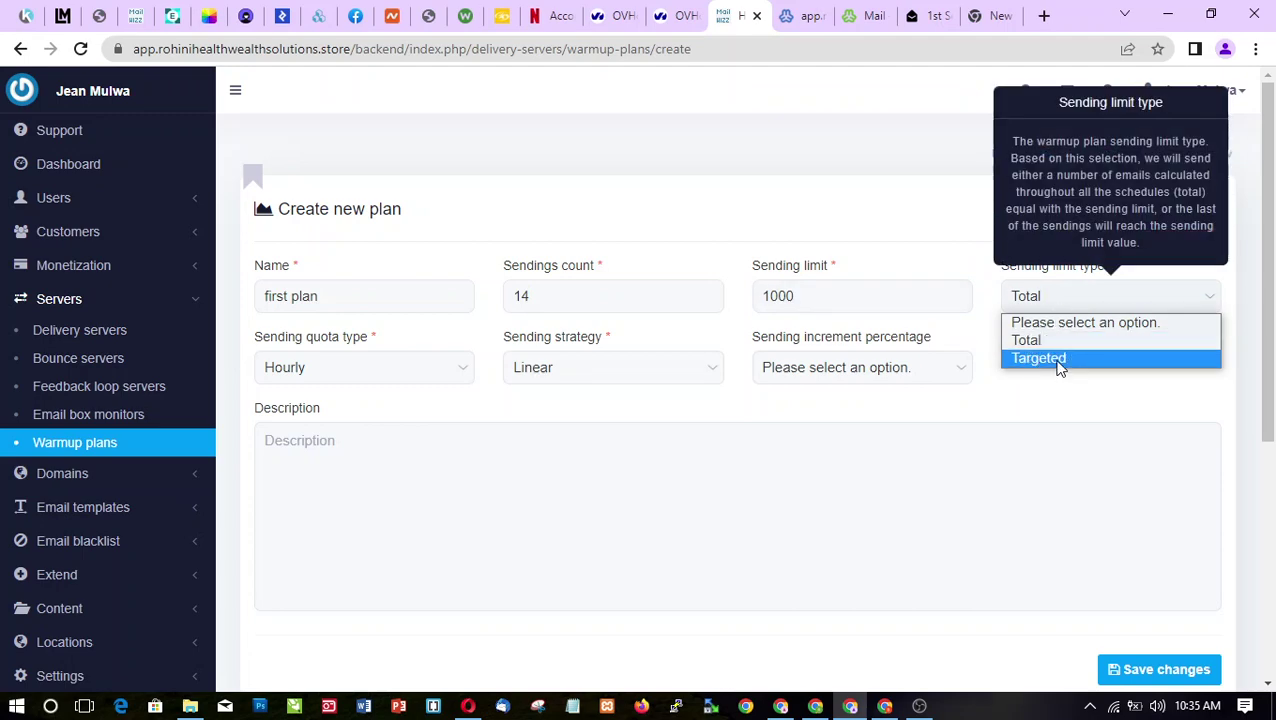
pyautogui.click(1058, 360)
pyautogui.click(1064, 307)
pyautogui.click(1076, 294)
pyautogui.click(1076, 294)
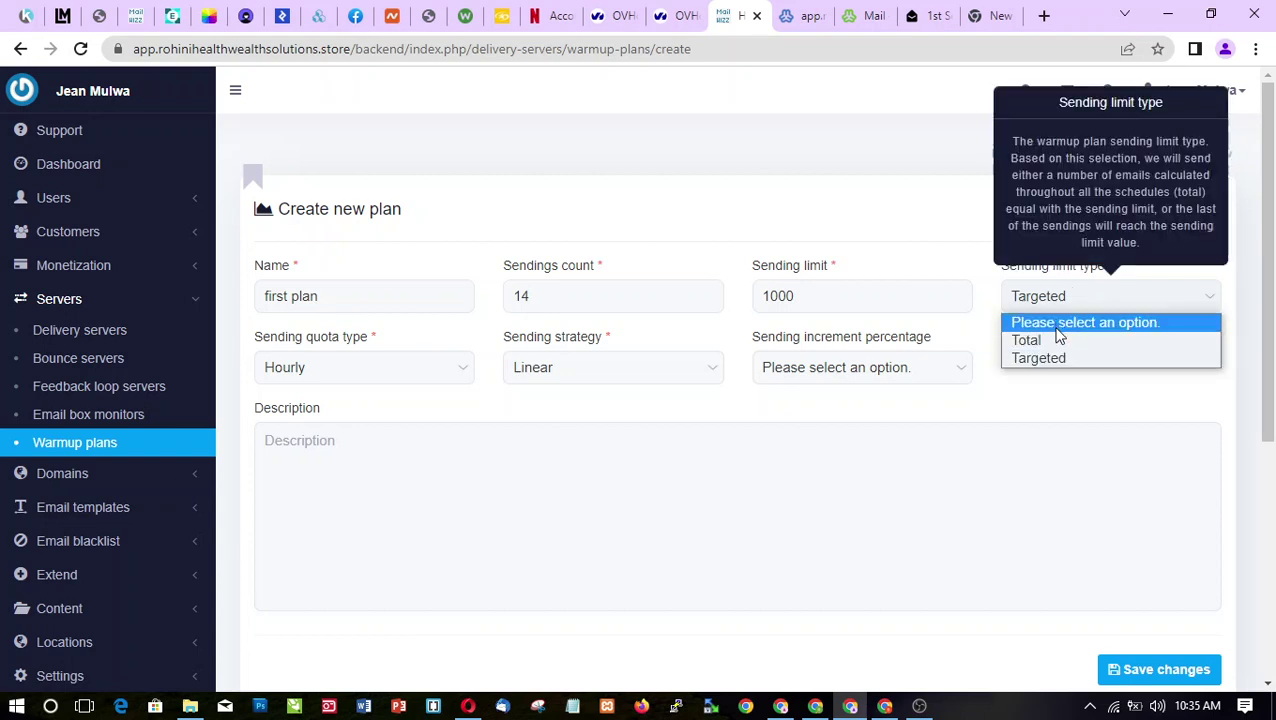
pyautogui.click(1062, 341)
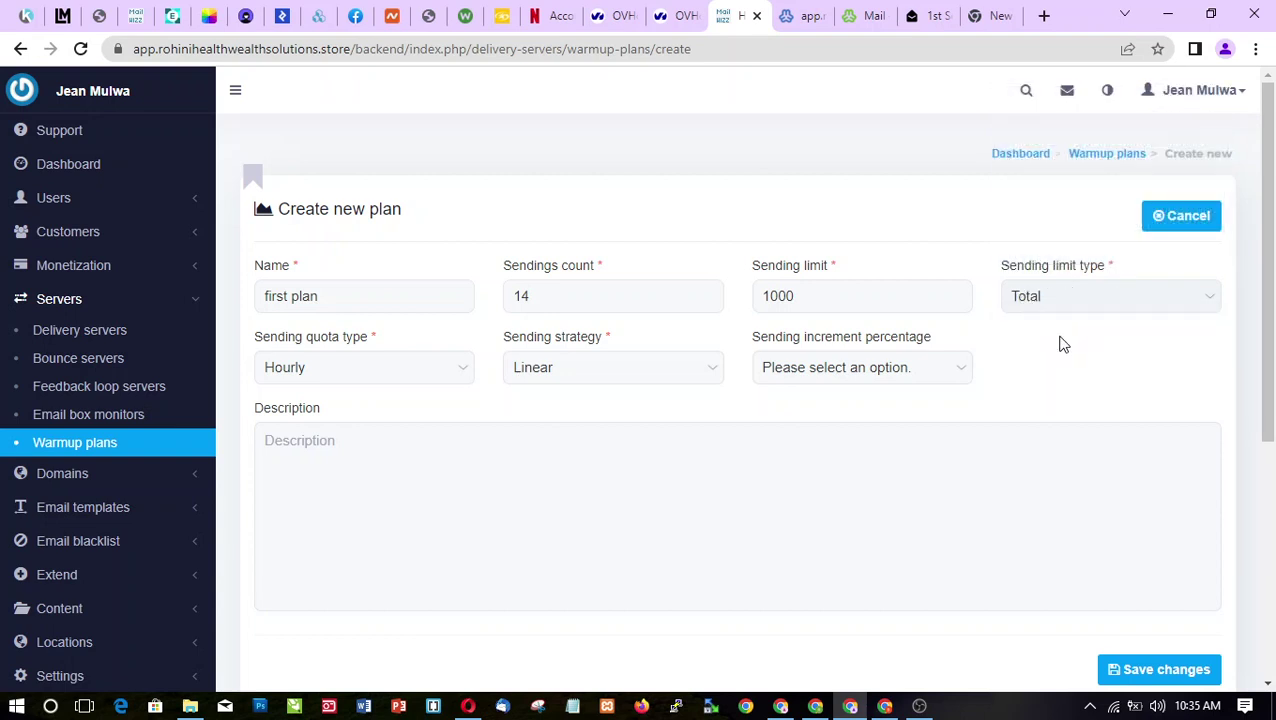
# Step: Set the plan's sending quota type to Daily and its sending strategy to Exponential
pyautogui.moveTo(1267, 322); pyautogui.dragTo(1272, 388)
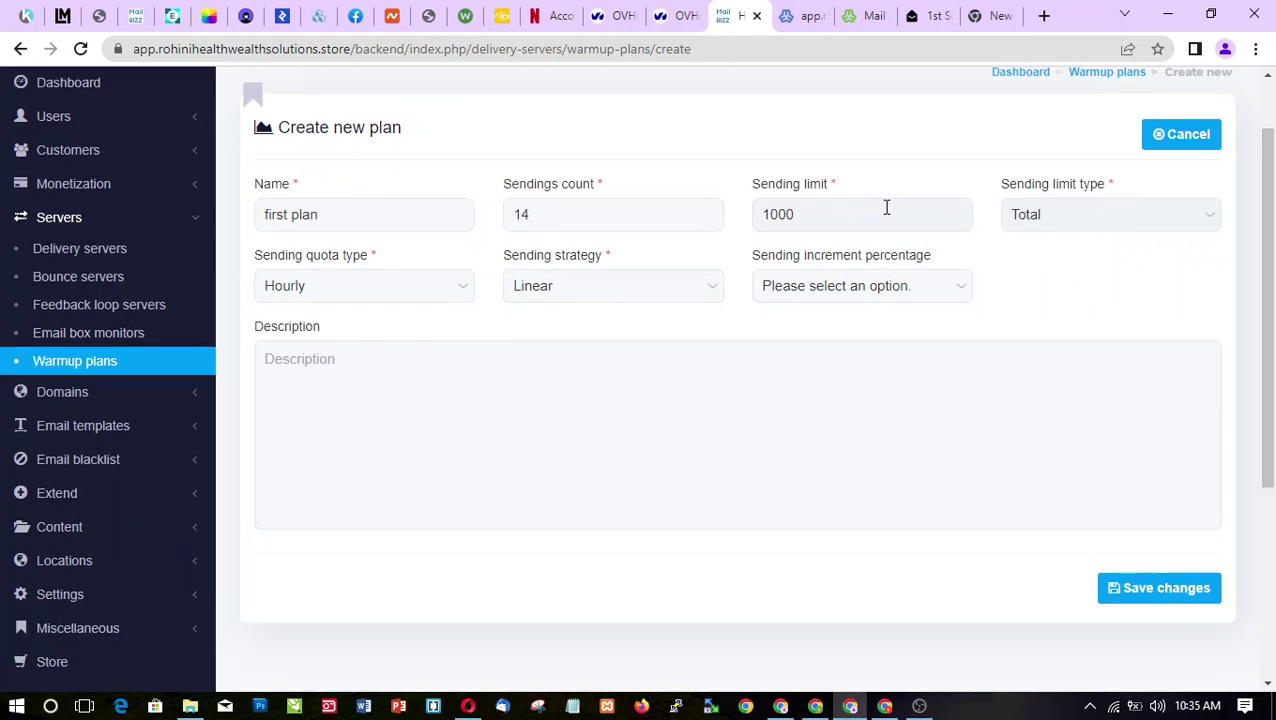
pyautogui.click(391, 288)
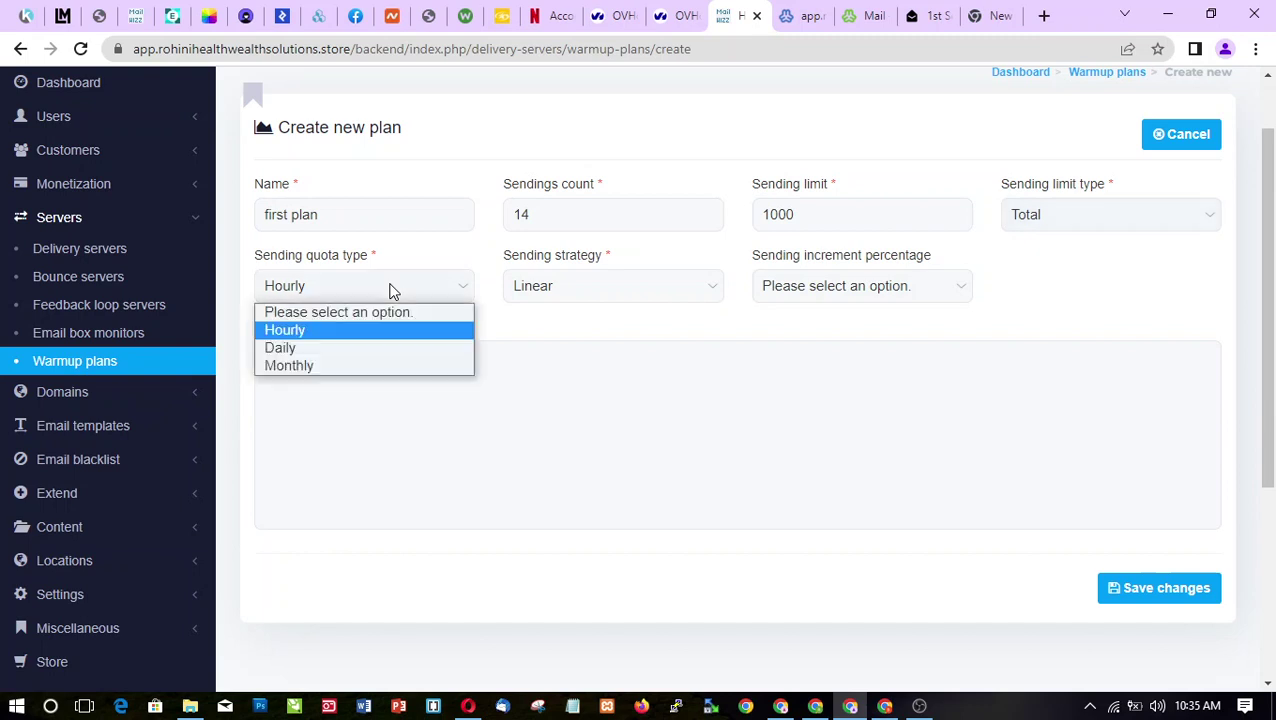
pyautogui.click(322, 350)
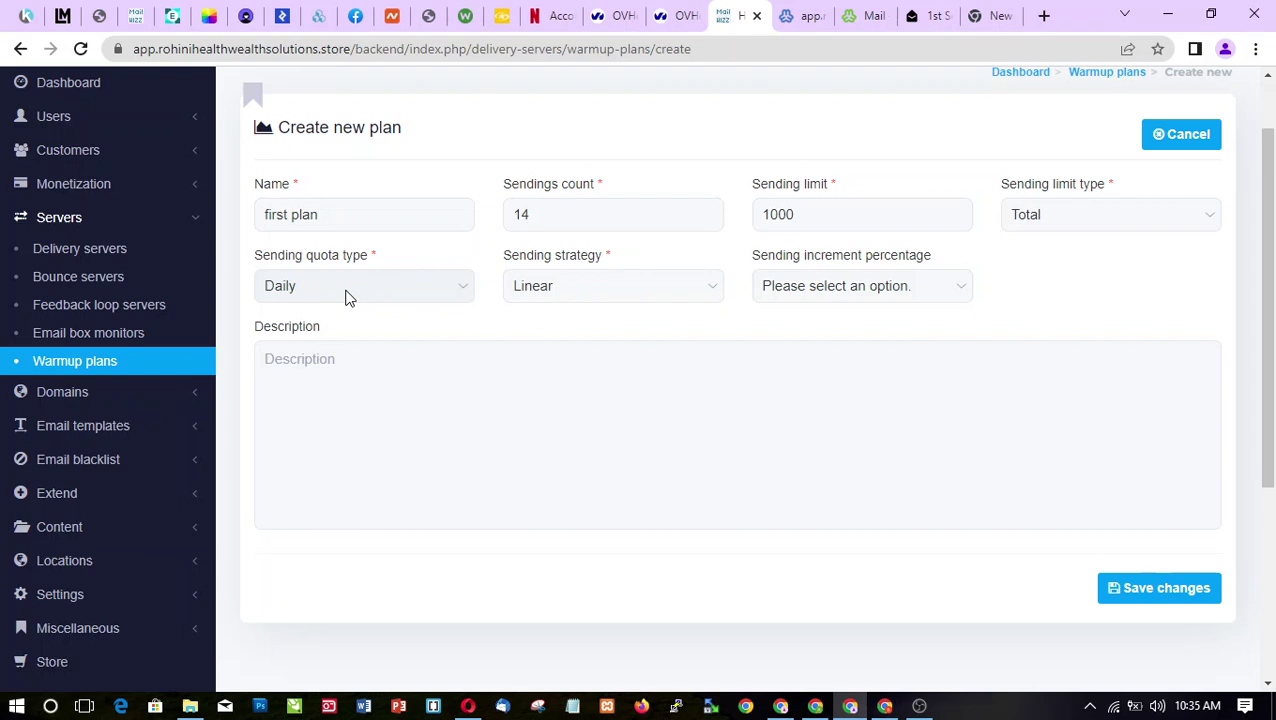
pyautogui.click(564, 286)
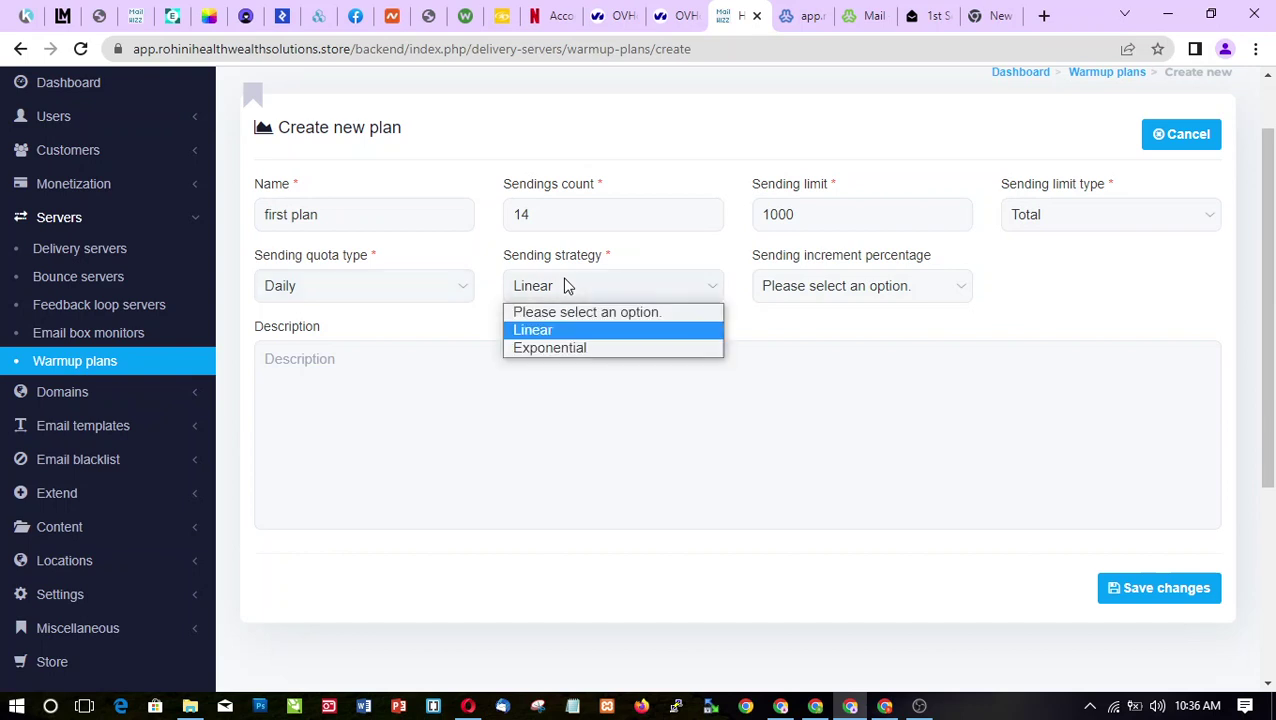
pyautogui.click(562, 347)
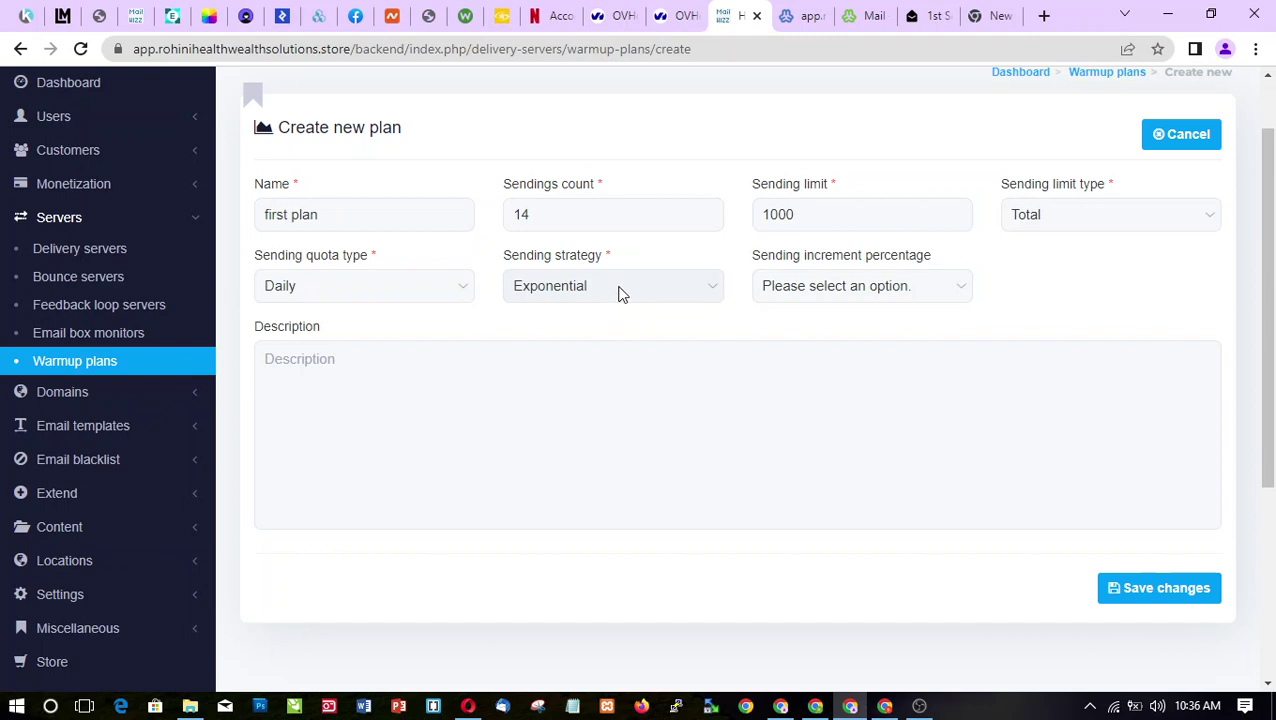
# Step: Set the sending increment percentage to 18 % and save the warmup plan
pyautogui.click(831, 288)
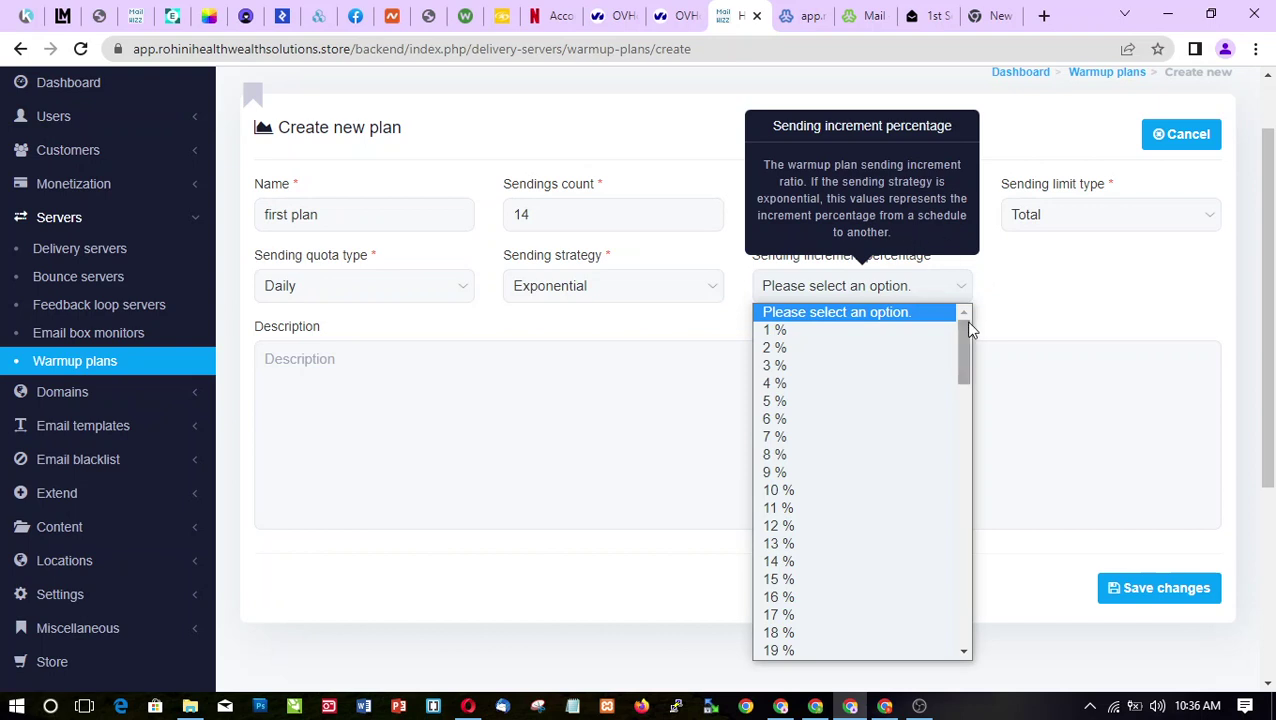
pyautogui.moveTo(965, 320)
pyautogui.mouseDown()
pyautogui.moveTo(974, 403)
pyautogui.moveTo(965, 341)
pyautogui.mouseUp()
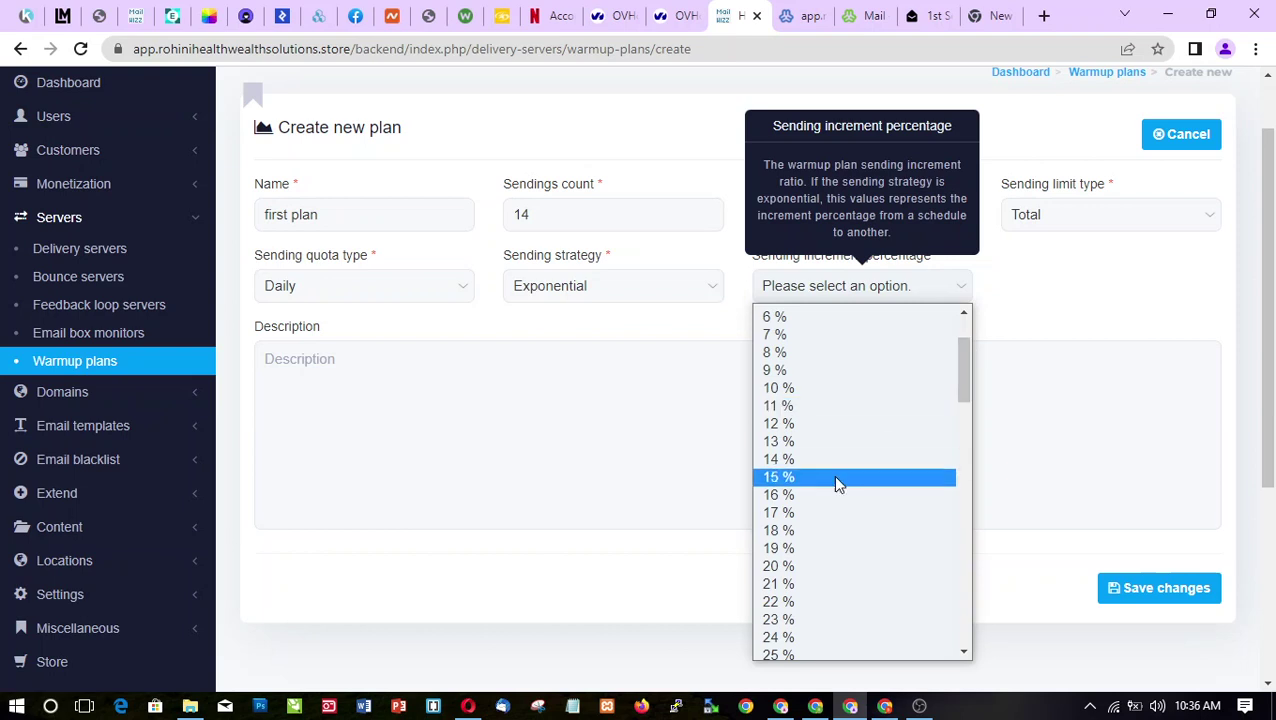
pyautogui.click(792, 531)
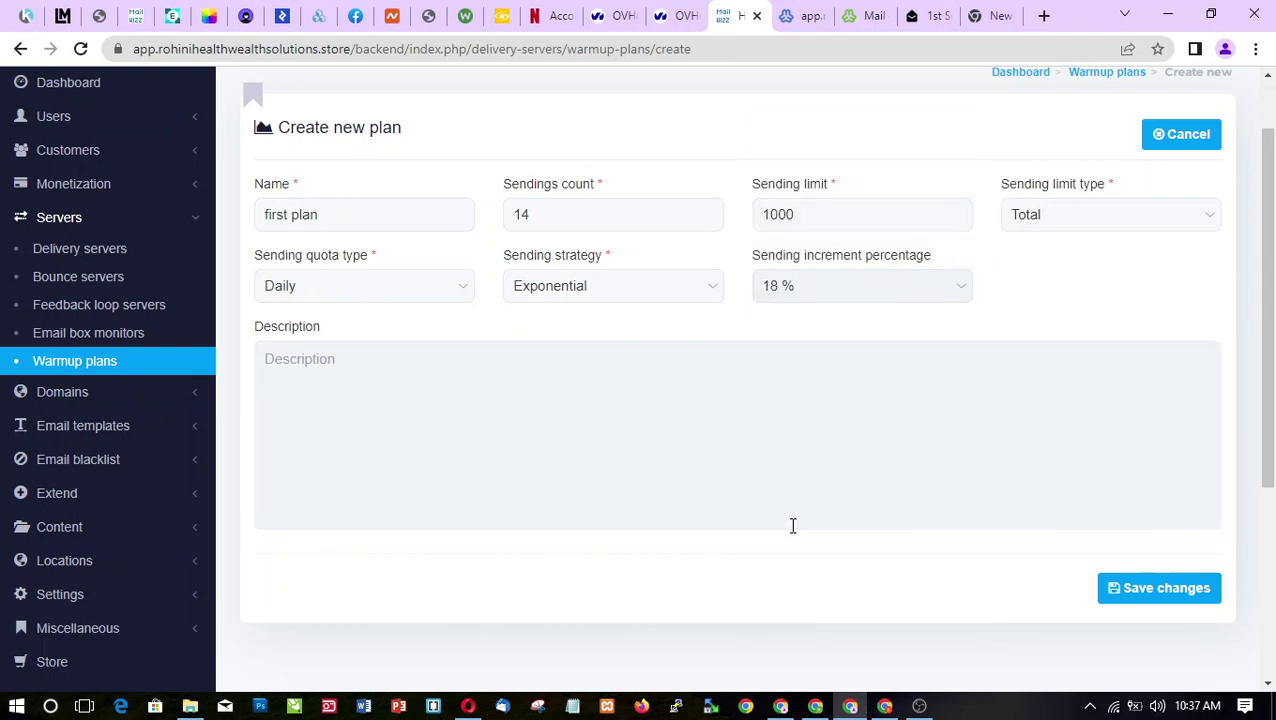
pyautogui.moveTo(1268, 337); pyautogui.dragTo(1272, 357)
pyautogui.scroll(1, 1272, 357)
pyautogui.scroll(-1, 1272, 365)
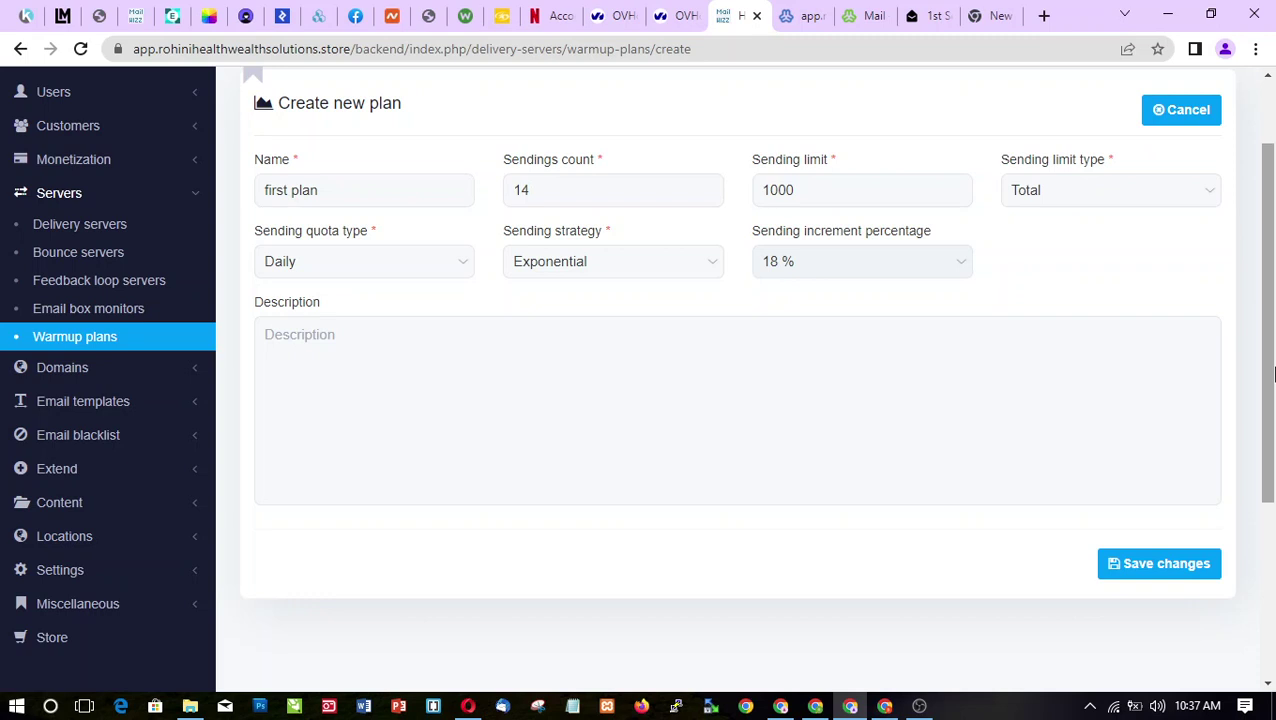
pyautogui.click(1186, 566)
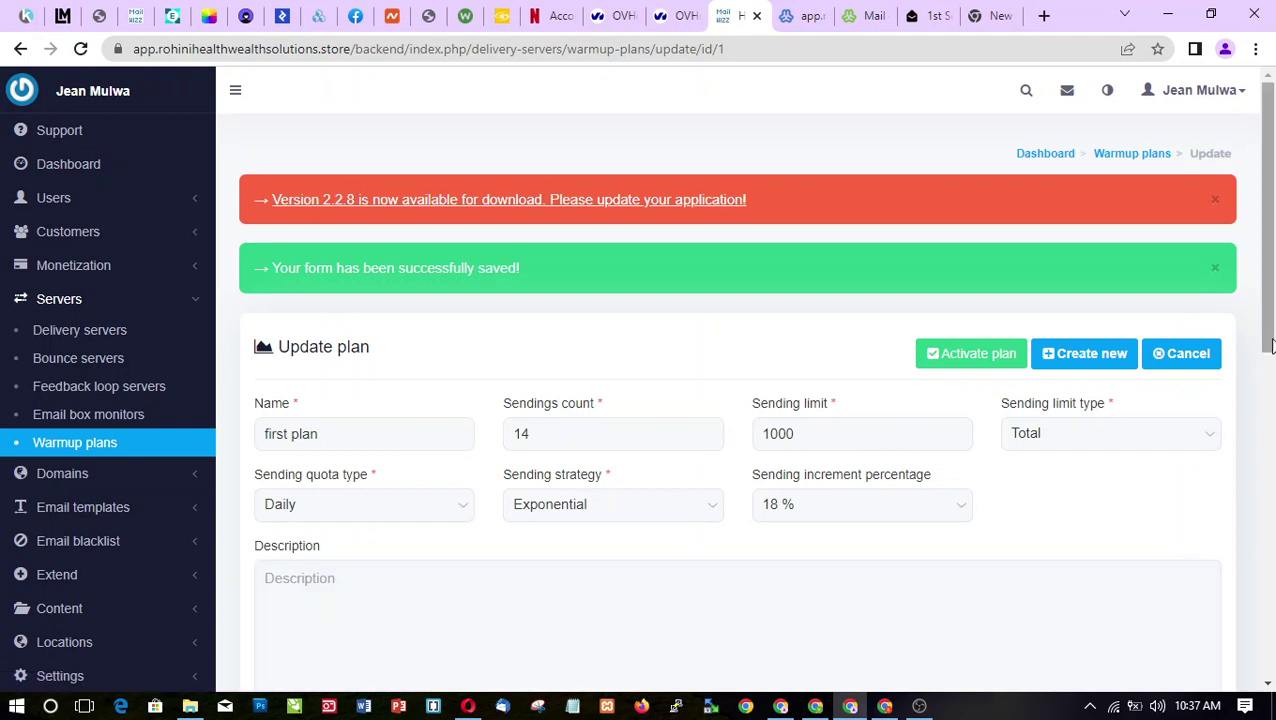
# Step: Examine the generated warmup schedule's increments, quotas and chart, comparing them with the plan's settings
pyautogui.scroll(-1, 1272, 348)
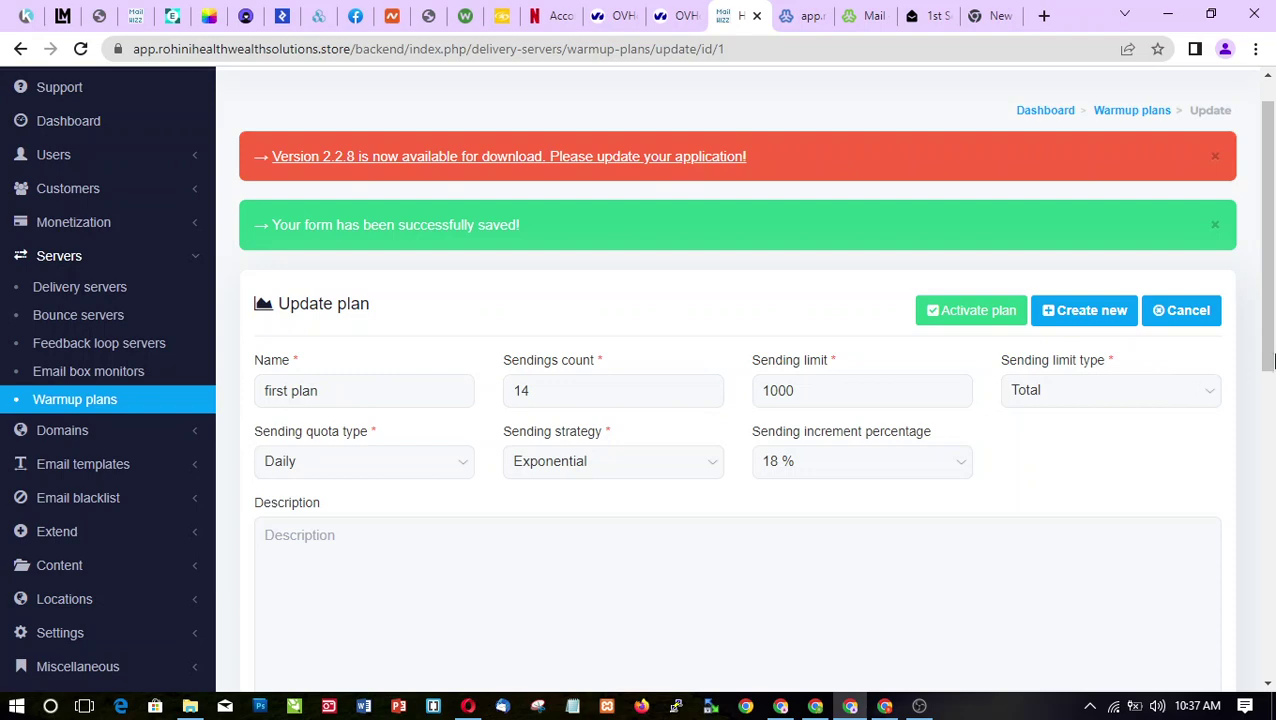
pyautogui.moveTo(1272, 374); pyautogui.dragTo(1270, 640)
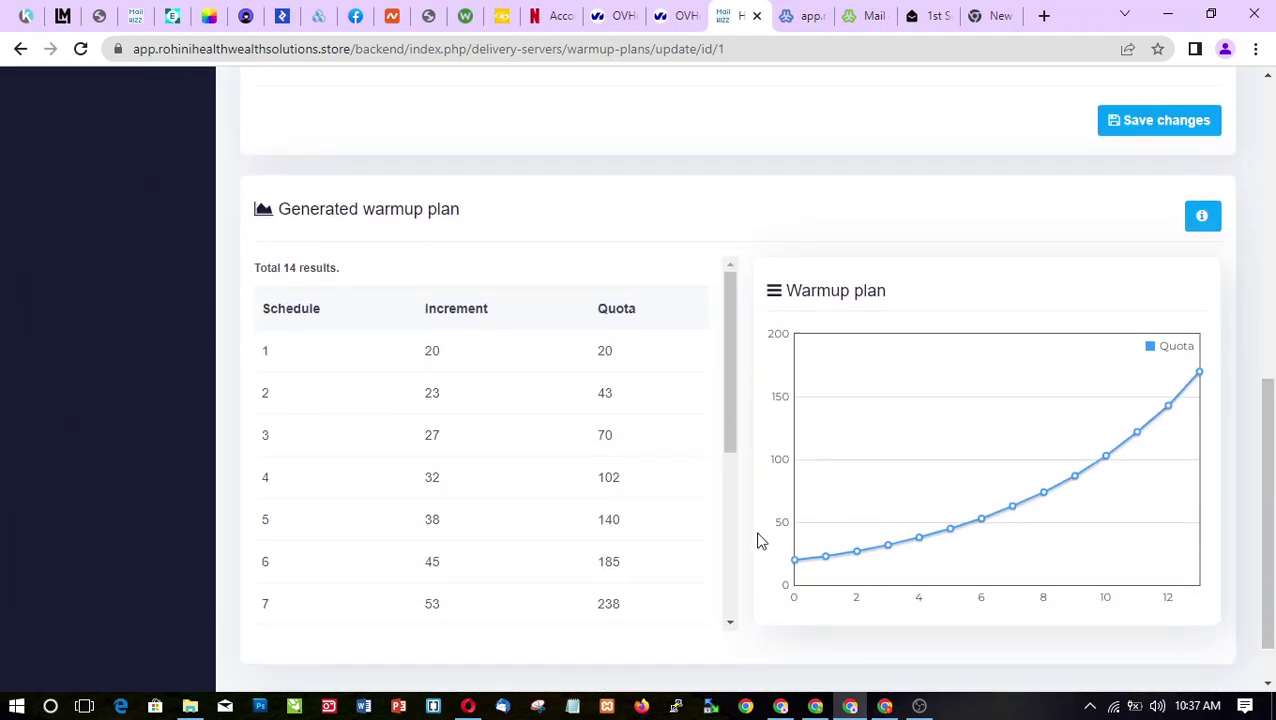
pyautogui.moveTo(733, 445); pyautogui.dragTo(742, 404)
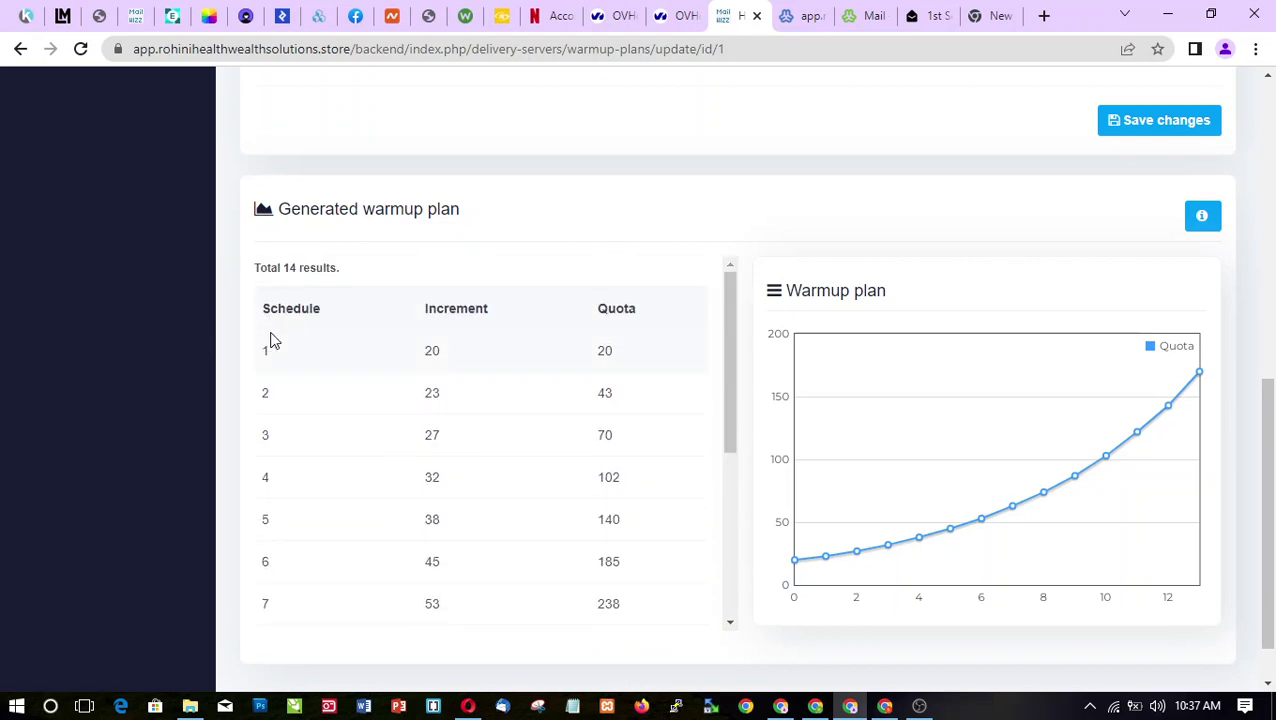
pyautogui.moveTo(725, 392)
pyautogui.mouseDown()
pyautogui.moveTo(746, 555)
pyautogui.moveTo(746, 390)
pyautogui.mouseUp()
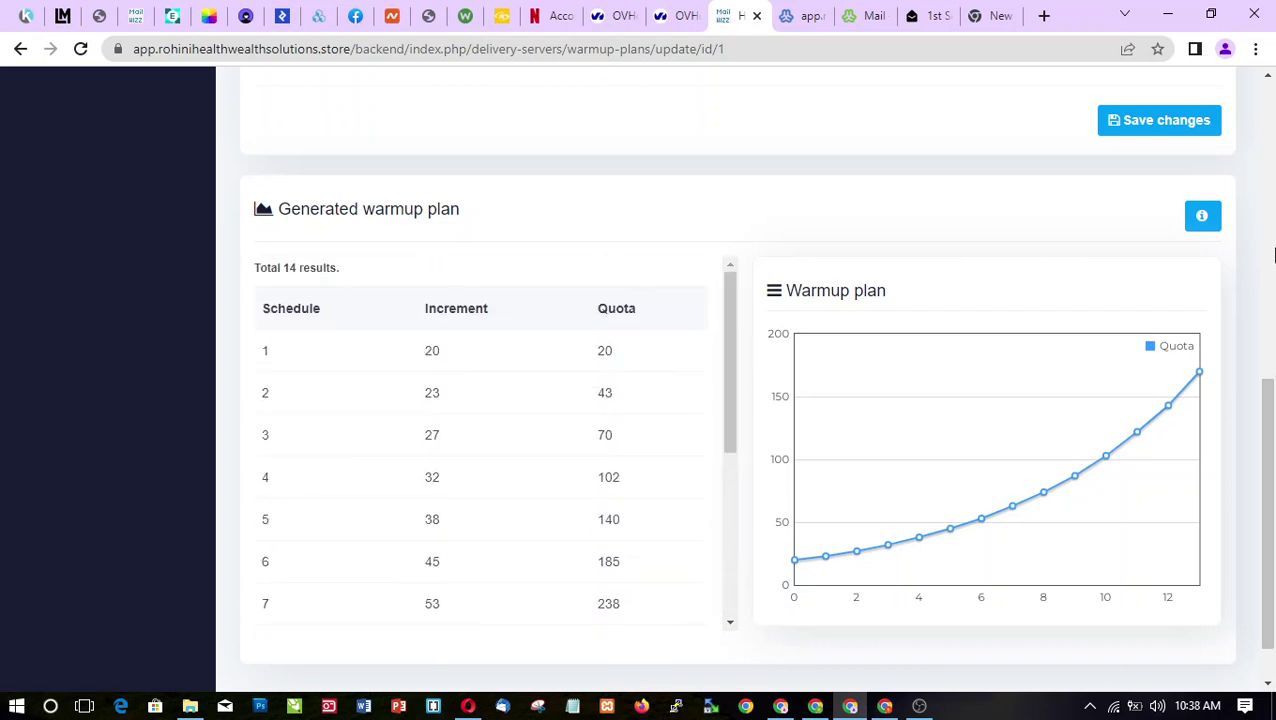
pyautogui.click(1270, 318)
pyautogui.moveTo(1272, 318); pyautogui.dragTo(1272, 238)
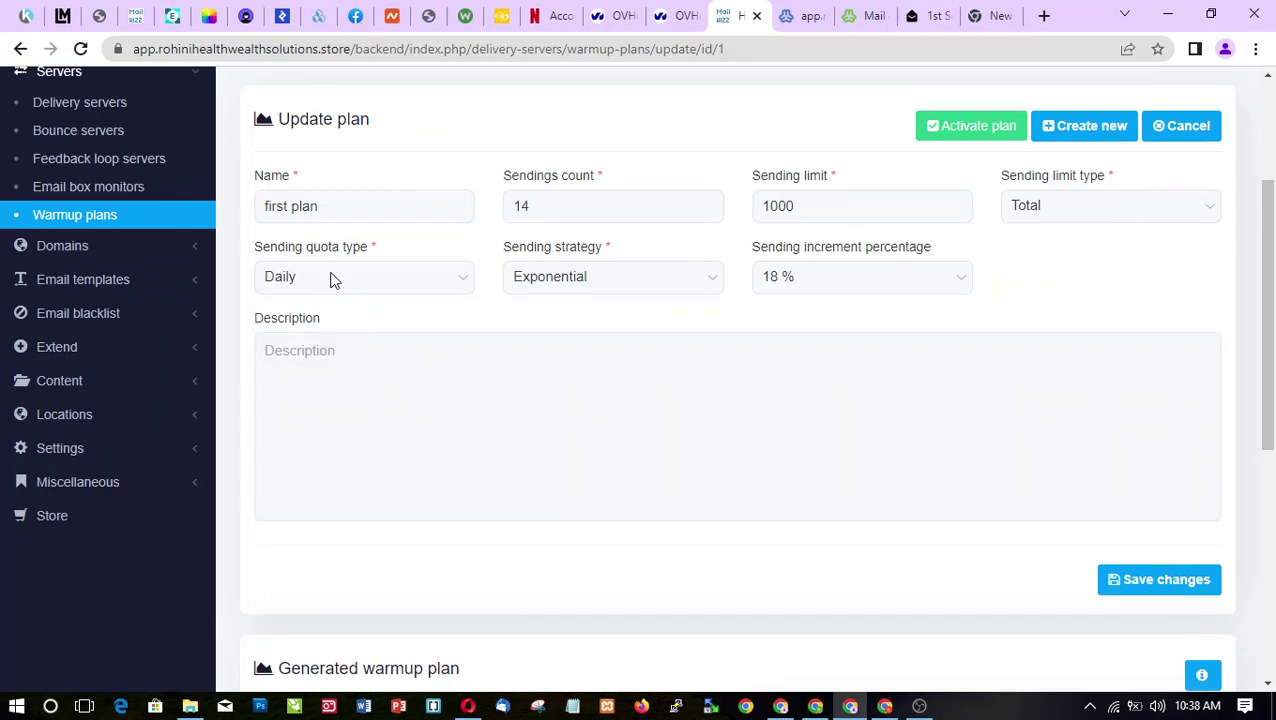
pyautogui.moveTo(1270, 383); pyautogui.dragTo(1272, 553)
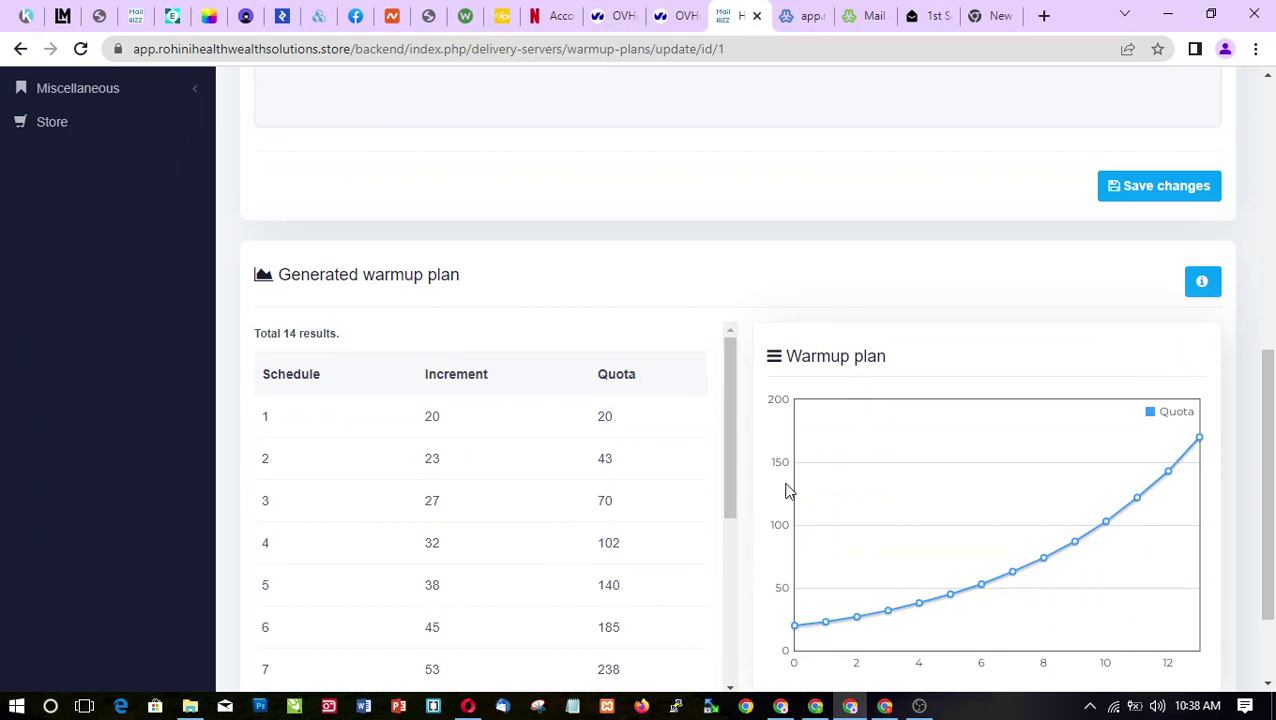
pyautogui.moveTo(1270, 520); pyautogui.dragTo(1274, 434)
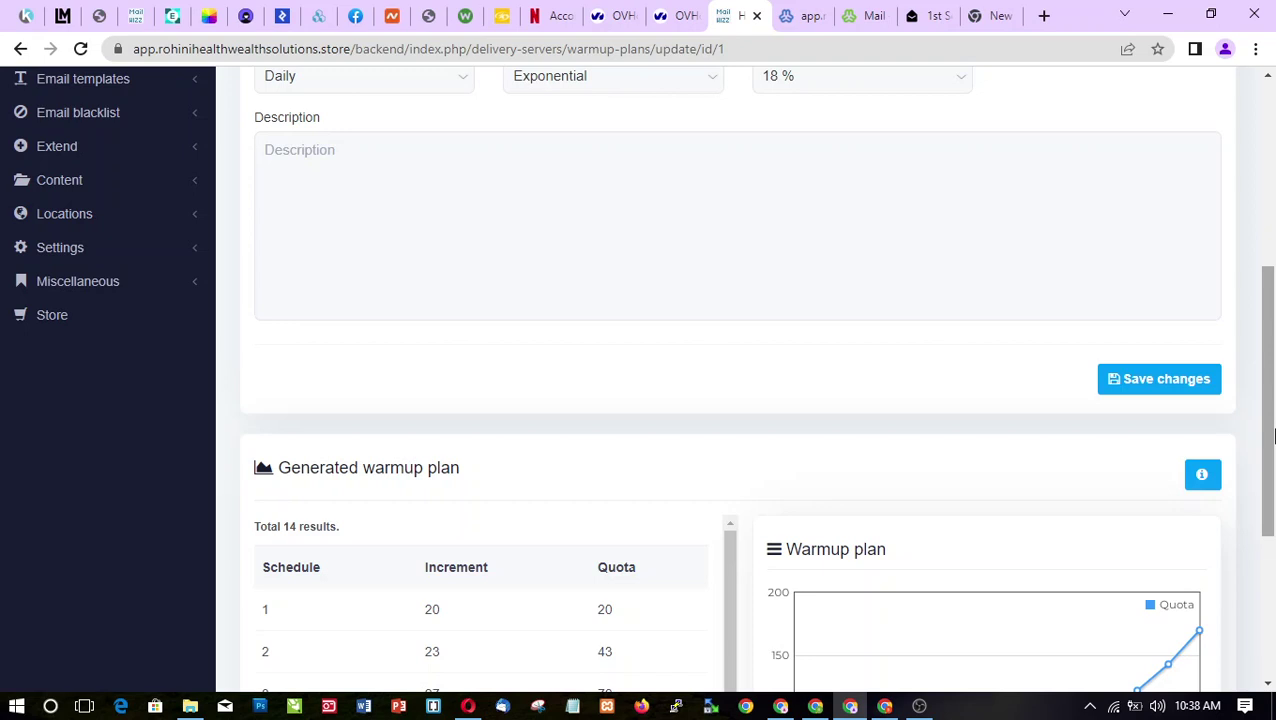
pyautogui.moveTo(1270, 435); pyautogui.dragTo(1274, 527)
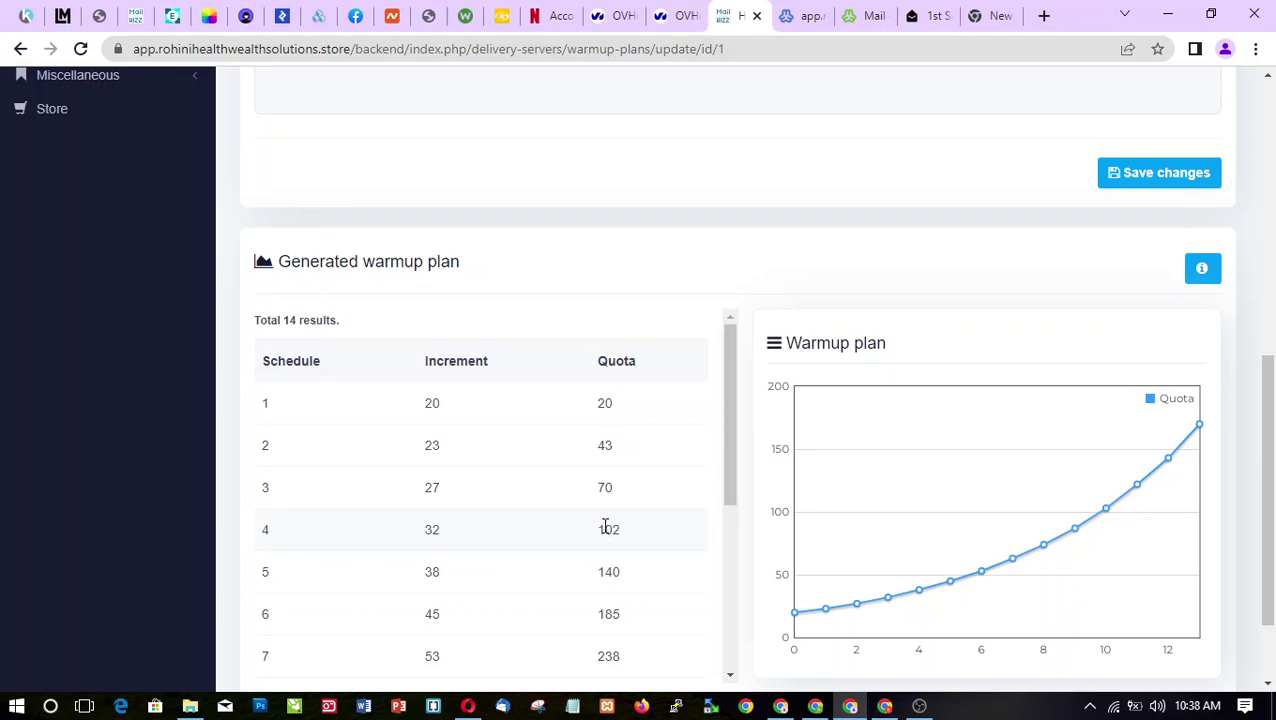
pyautogui.moveTo(729, 479); pyautogui.dragTo(737, 678)
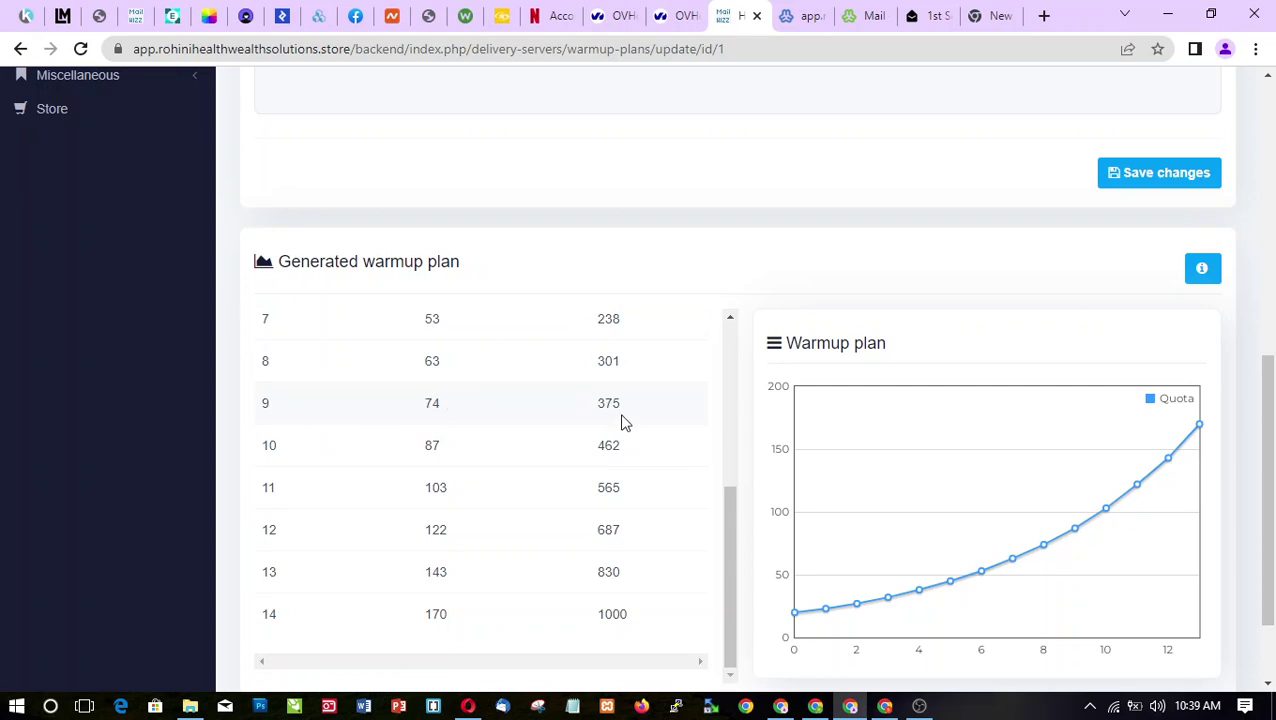
pyautogui.moveTo(736, 593); pyautogui.dragTo(758, 322)
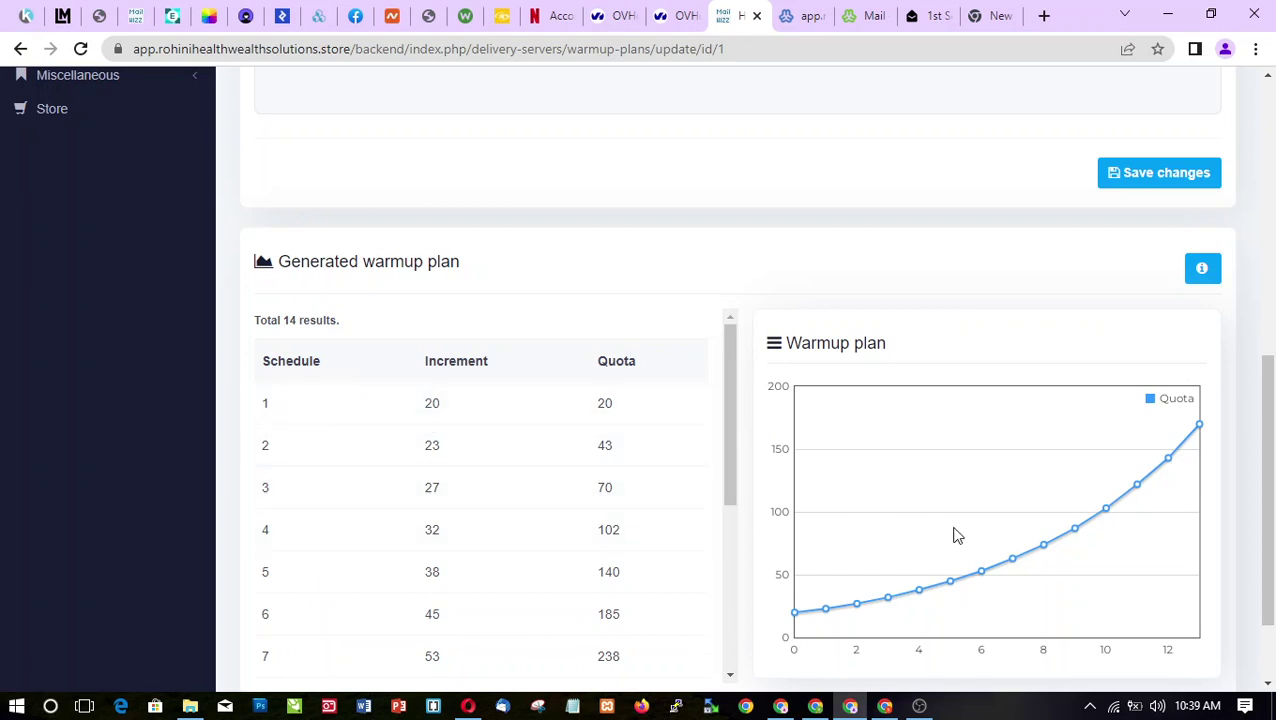
pyautogui.moveTo(1272, 484); pyautogui.dragTo(1268, 357)
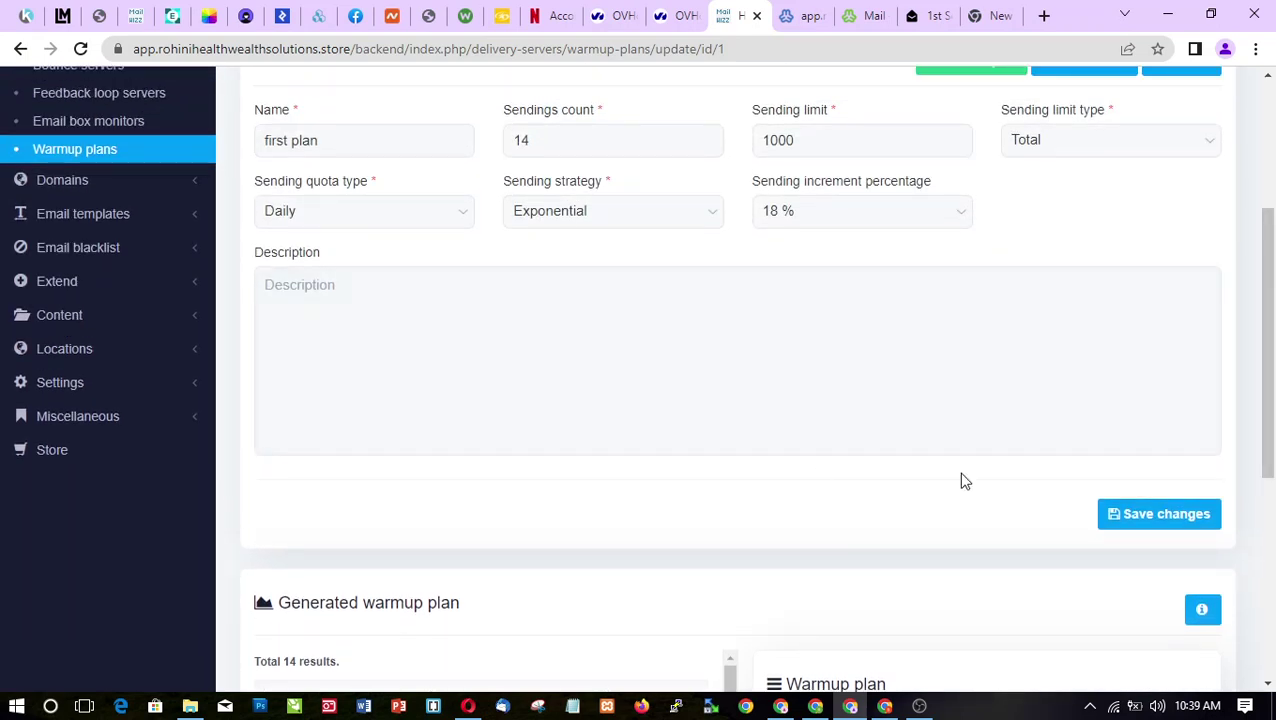
pyautogui.scroll(-1, 1160, 500)
pyautogui.click(1160, 470)
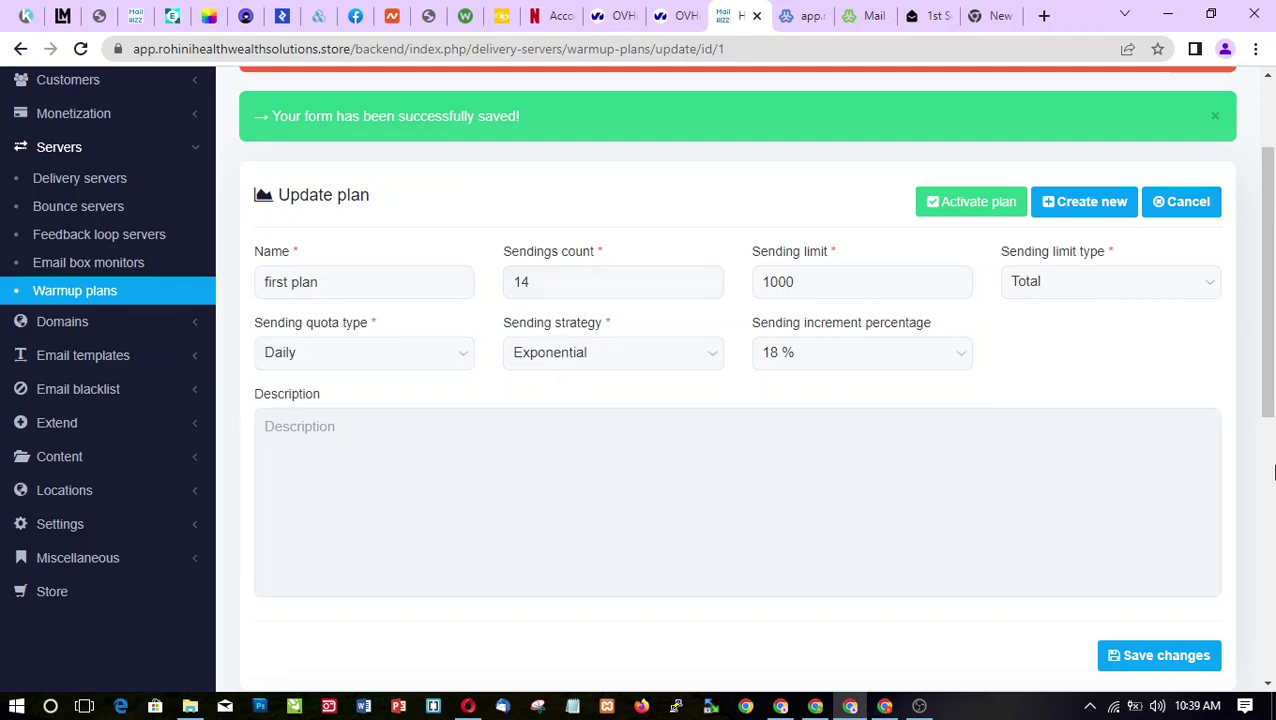
pyautogui.moveTo(1270, 368); pyautogui.dragTo(1270, 626)
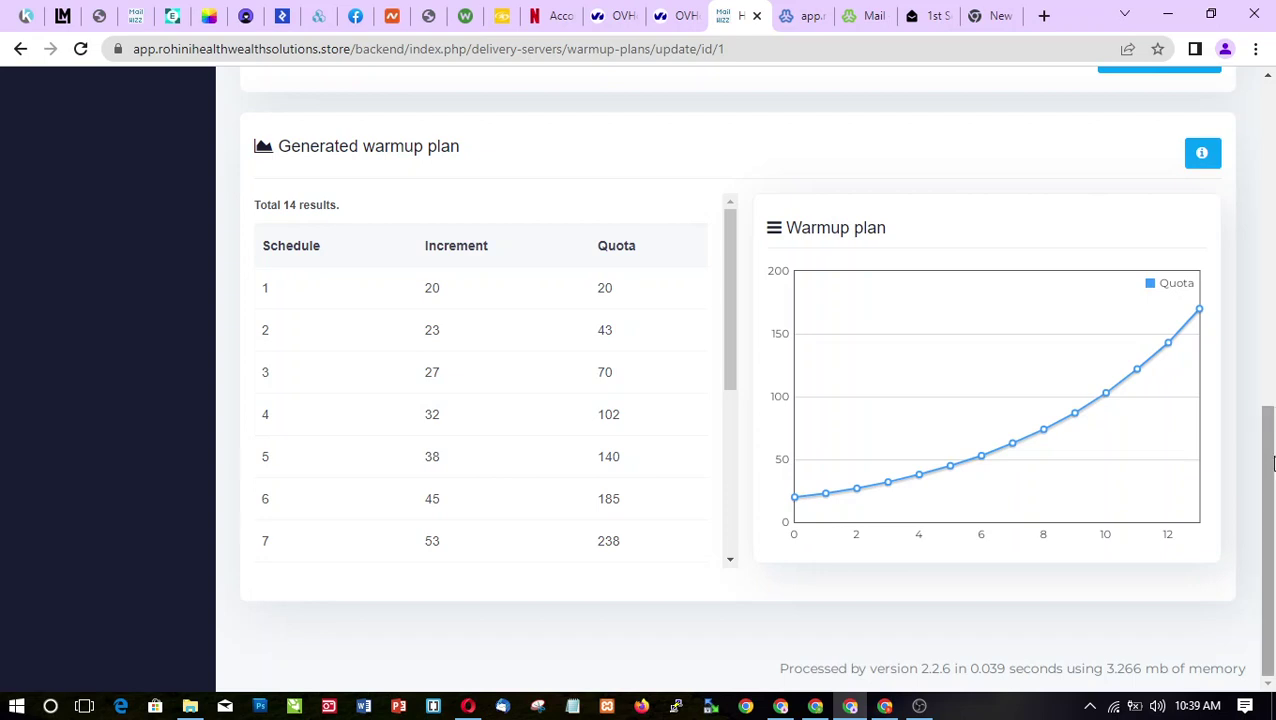
pyautogui.scroll(5, 1273, 470)
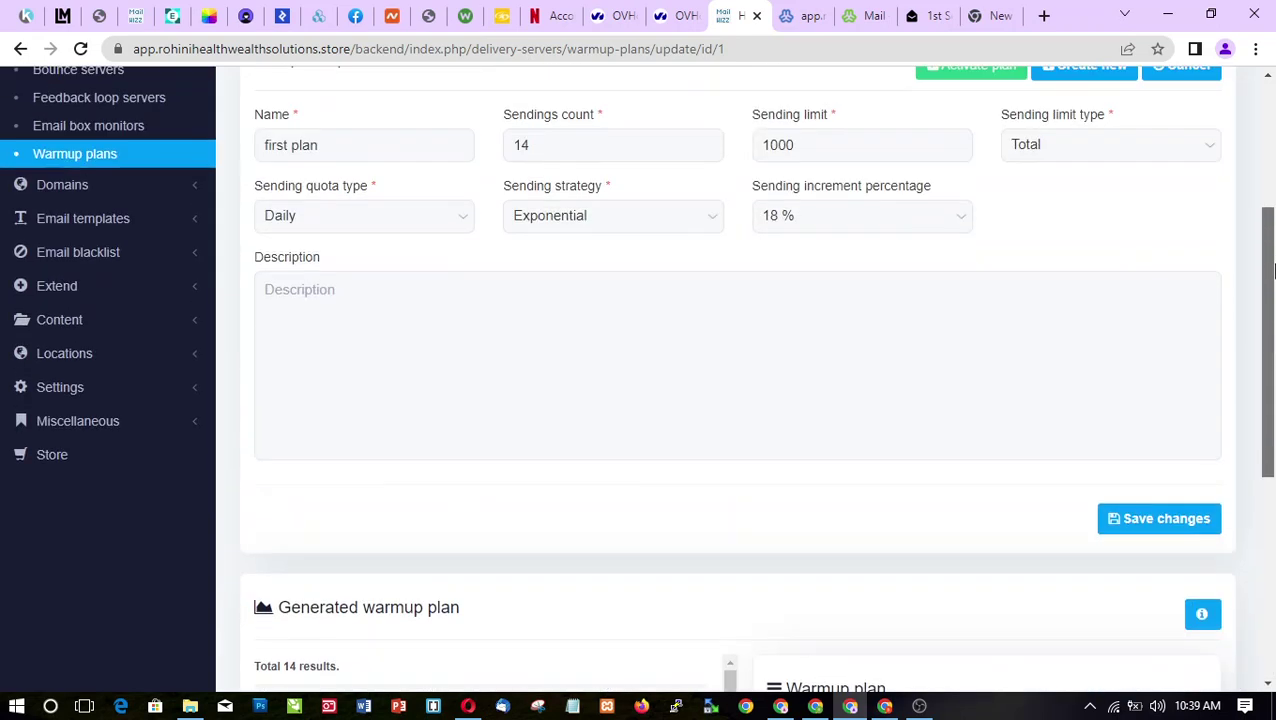
# Step: Try the Linear sending strategy on the warmup plan, save it and review the generated schedule
pyautogui.click(680, 218)
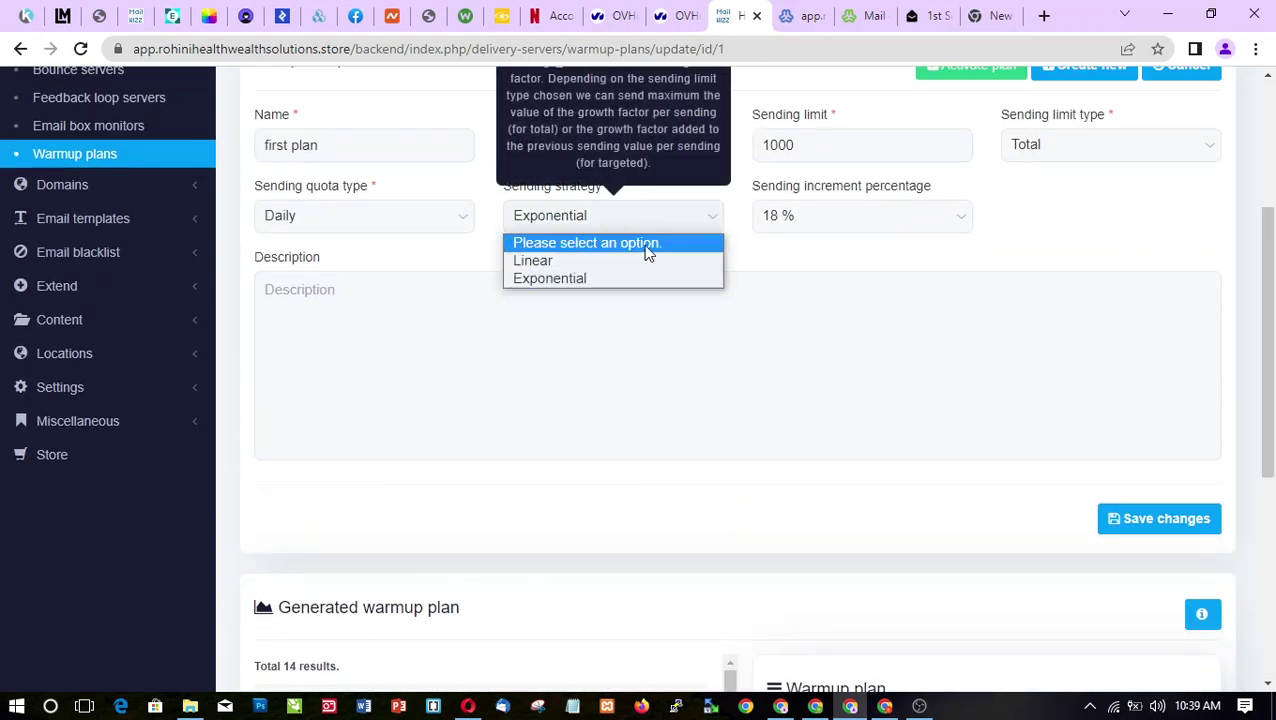
pyautogui.click(645, 249)
pyautogui.click(630, 220)
pyautogui.click(604, 270)
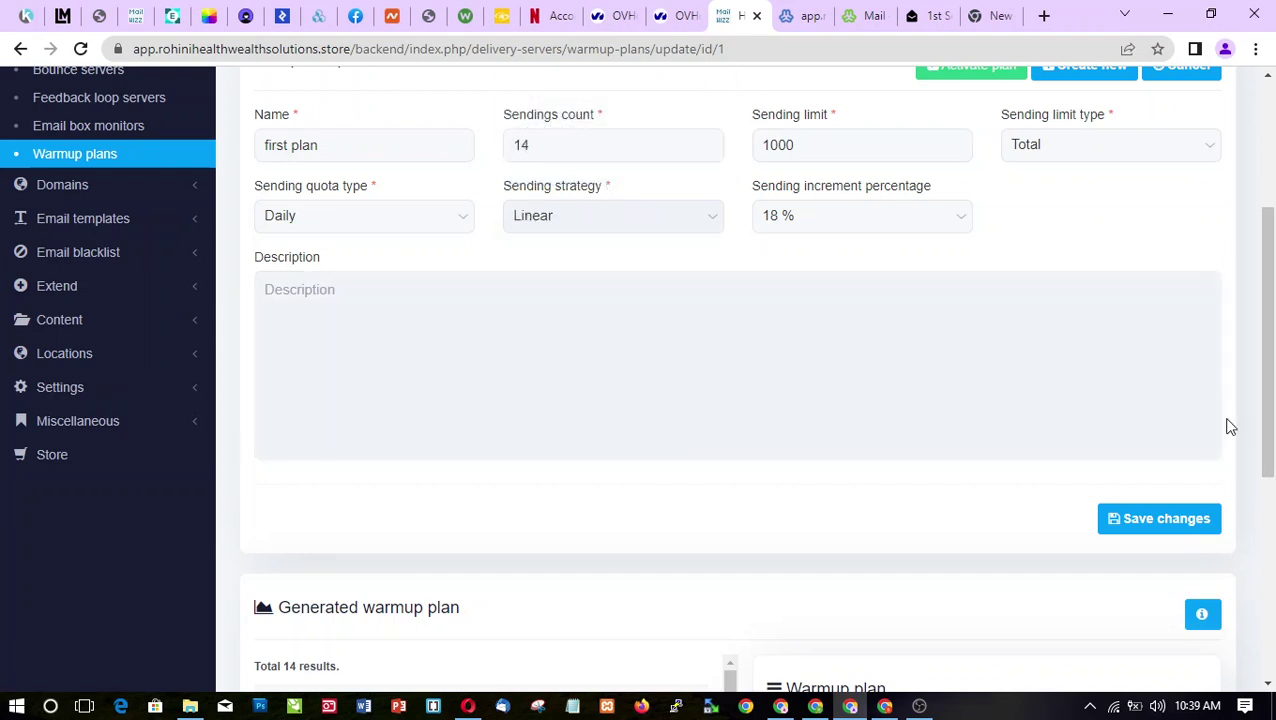
pyautogui.moveTo(1272, 418); pyautogui.dragTo(1272, 444)
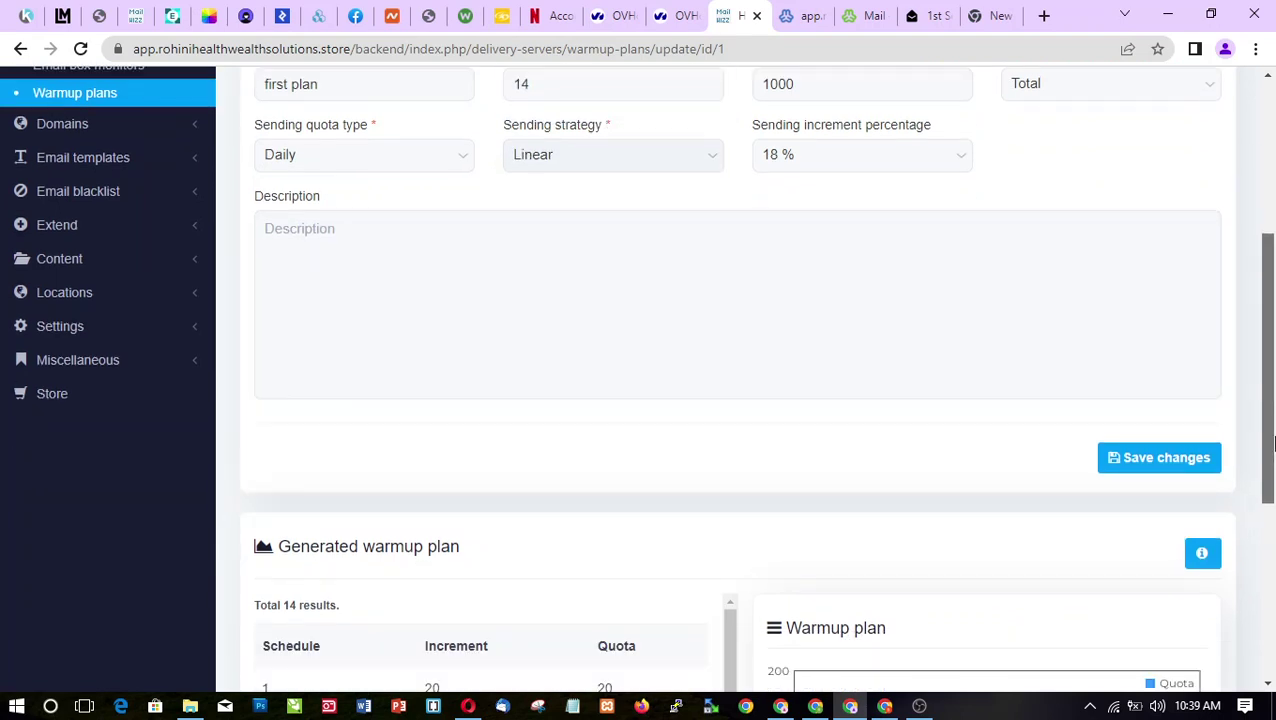
pyautogui.click(1200, 466)
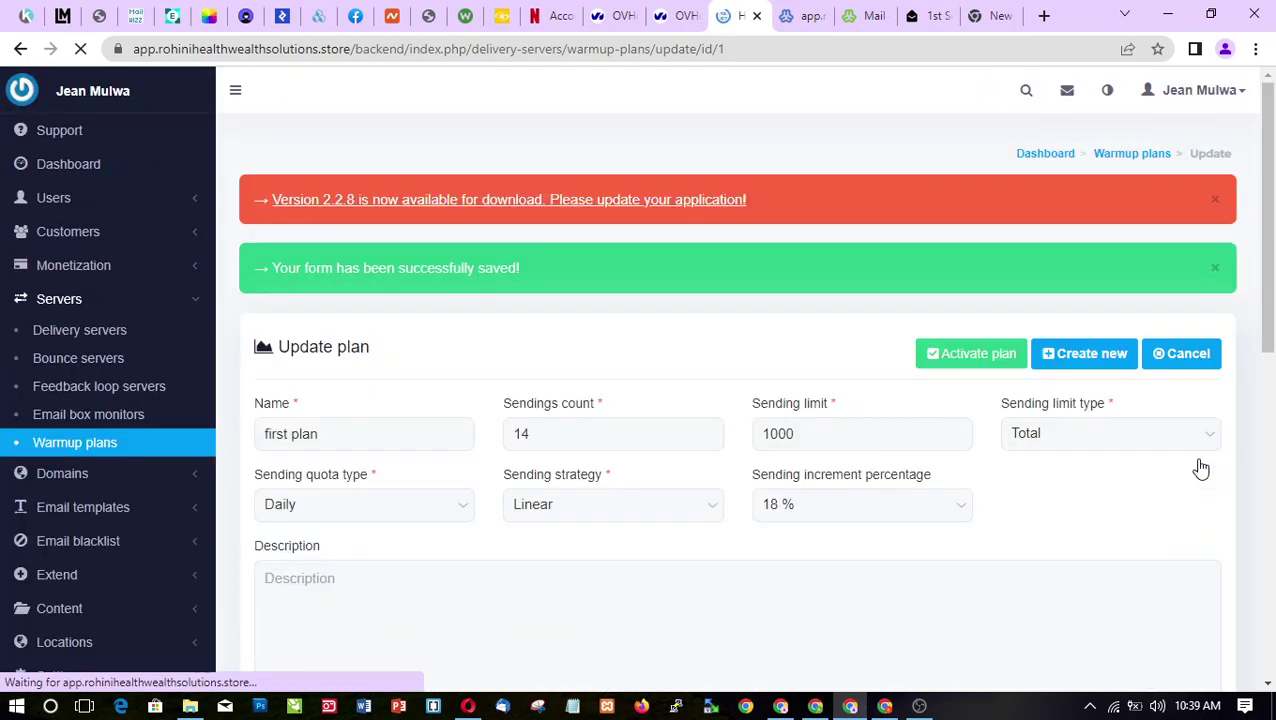
pyautogui.moveTo(1272, 325); pyautogui.dragTo(1272, 541)
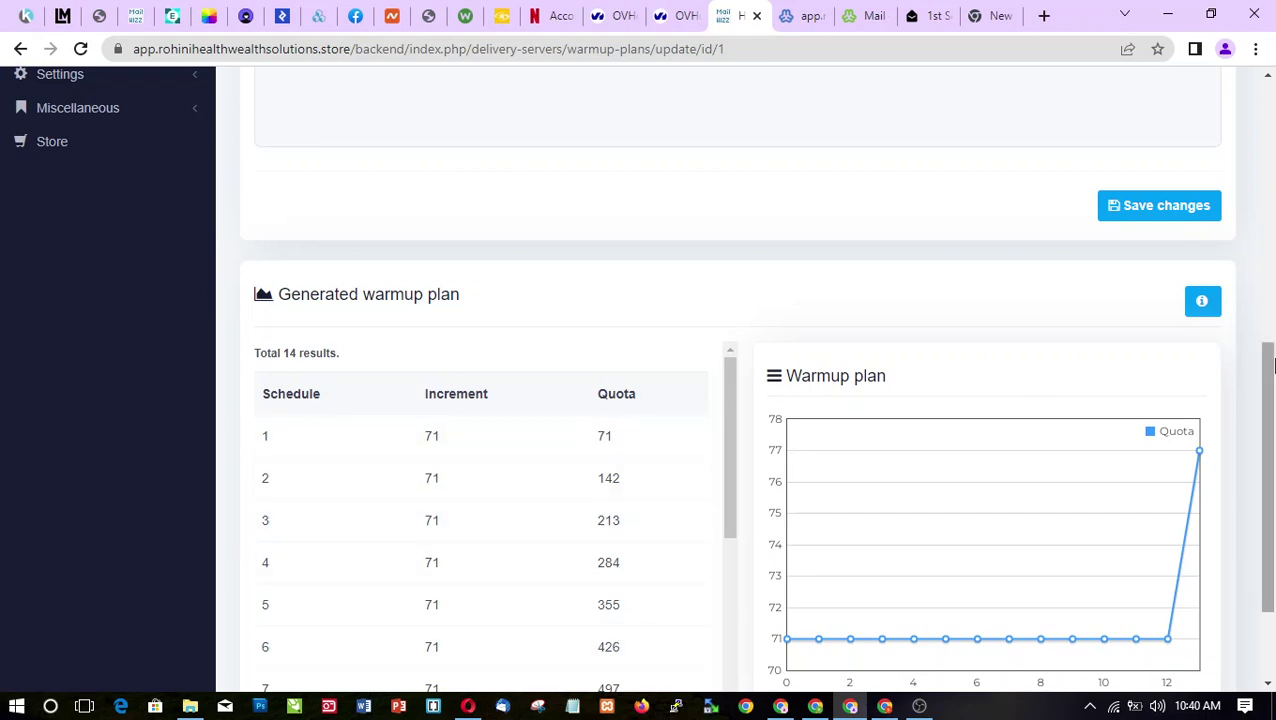
pyautogui.moveTo(1272, 366); pyautogui.dragTo(1272, 426)
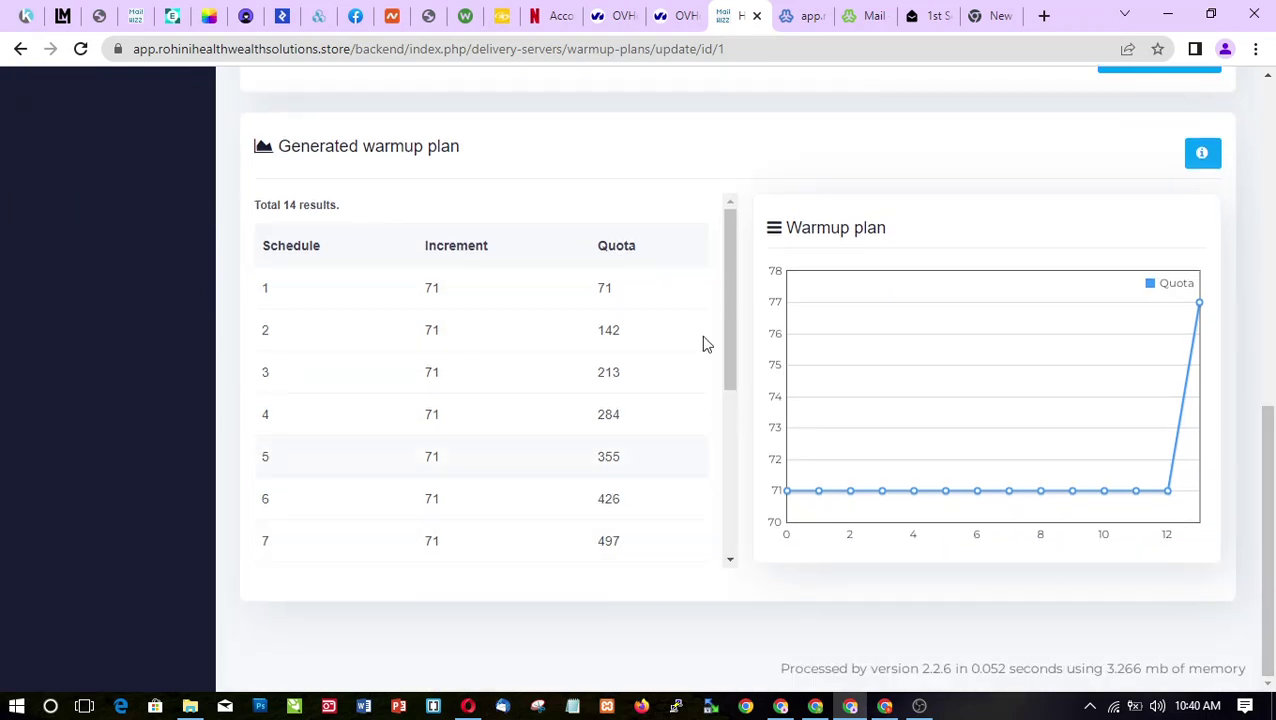
pyautogui.moveTo(724, 335); pyautogui.dragTo(743, 393)
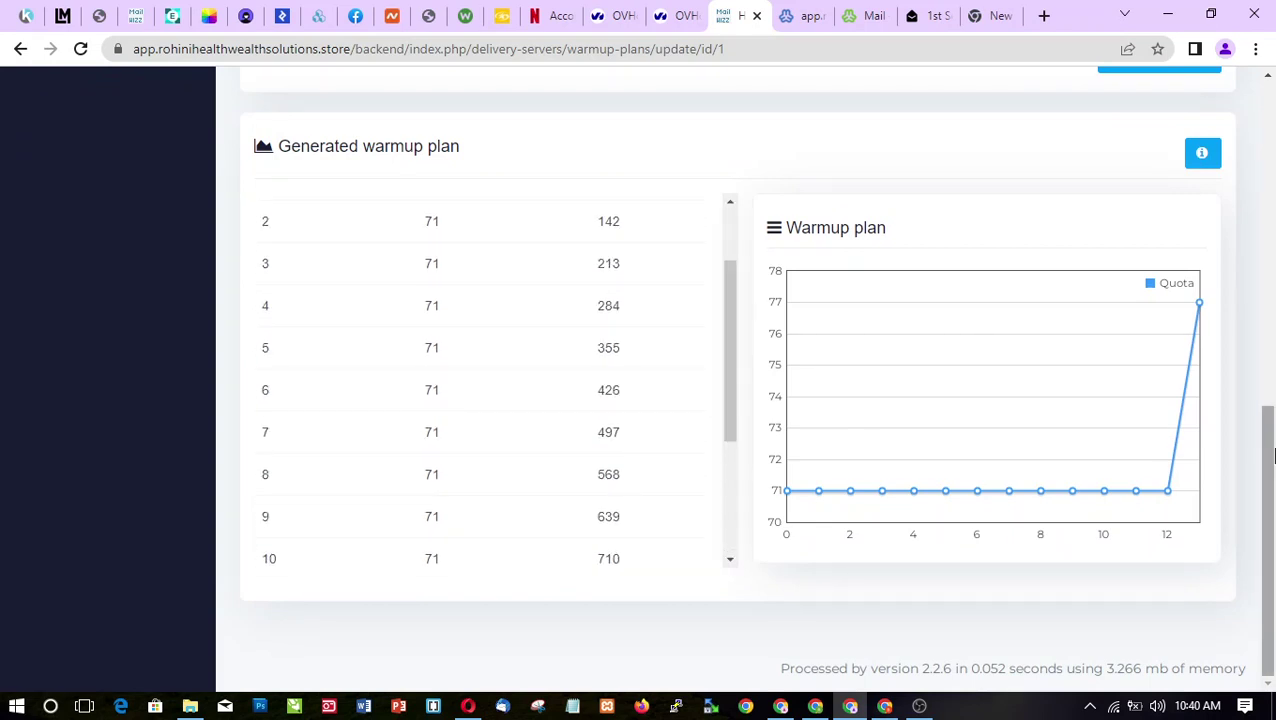
# Step: Set the plan's sending strategy to Exponential and its sending increment percentage to 23 %, and save the changes
pyautogui.moveTo(1272, 487); pyautogui.dragTo(1272, 262)
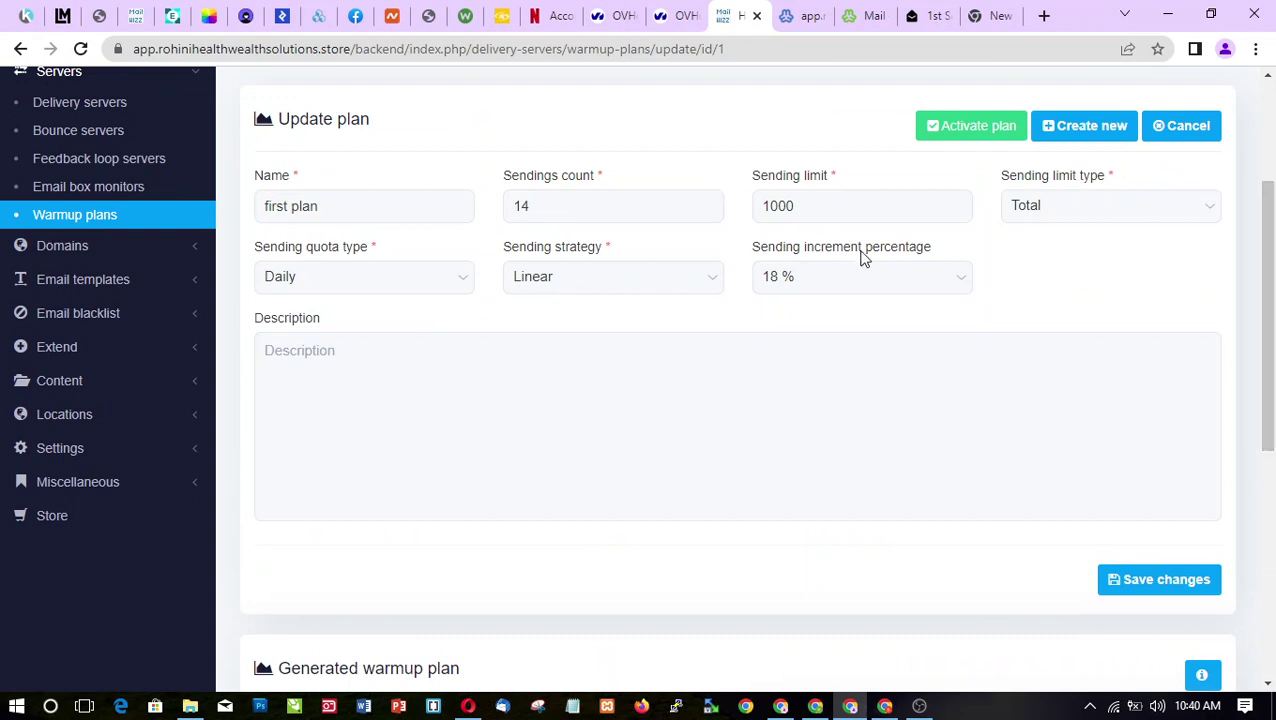
pyautogui.click(716, 287)
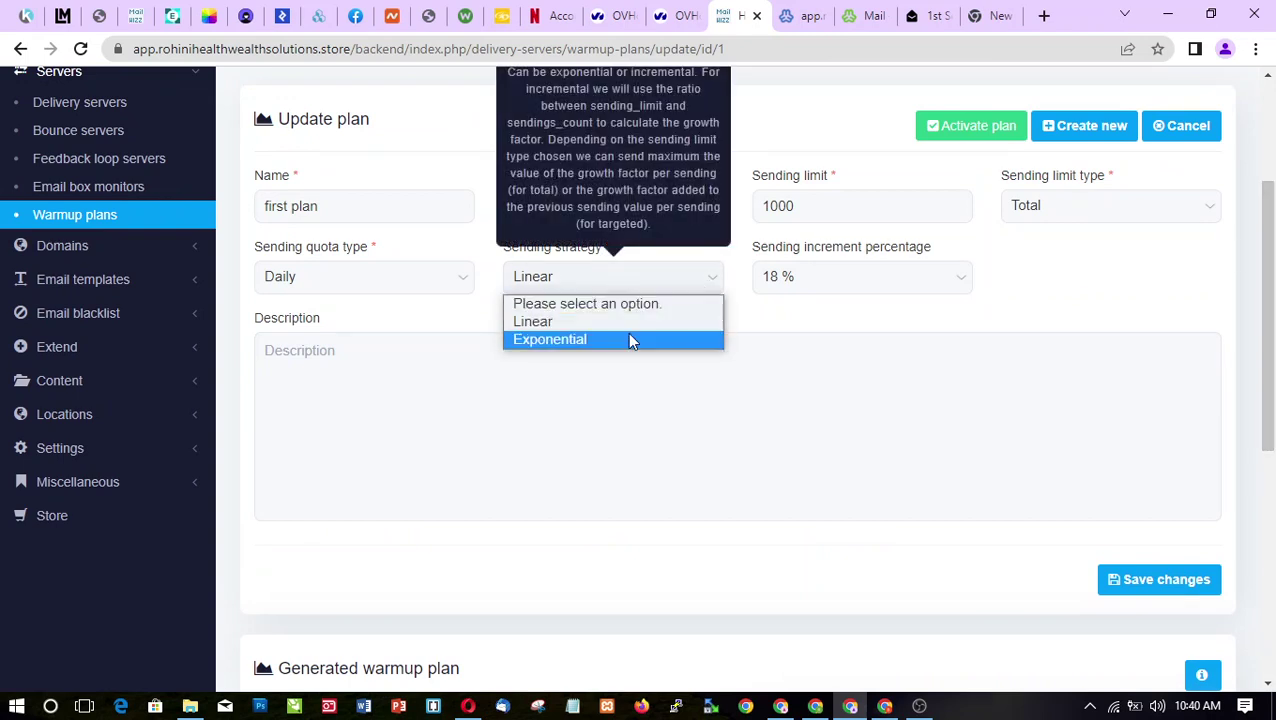
pyautogui.click(628, 343)
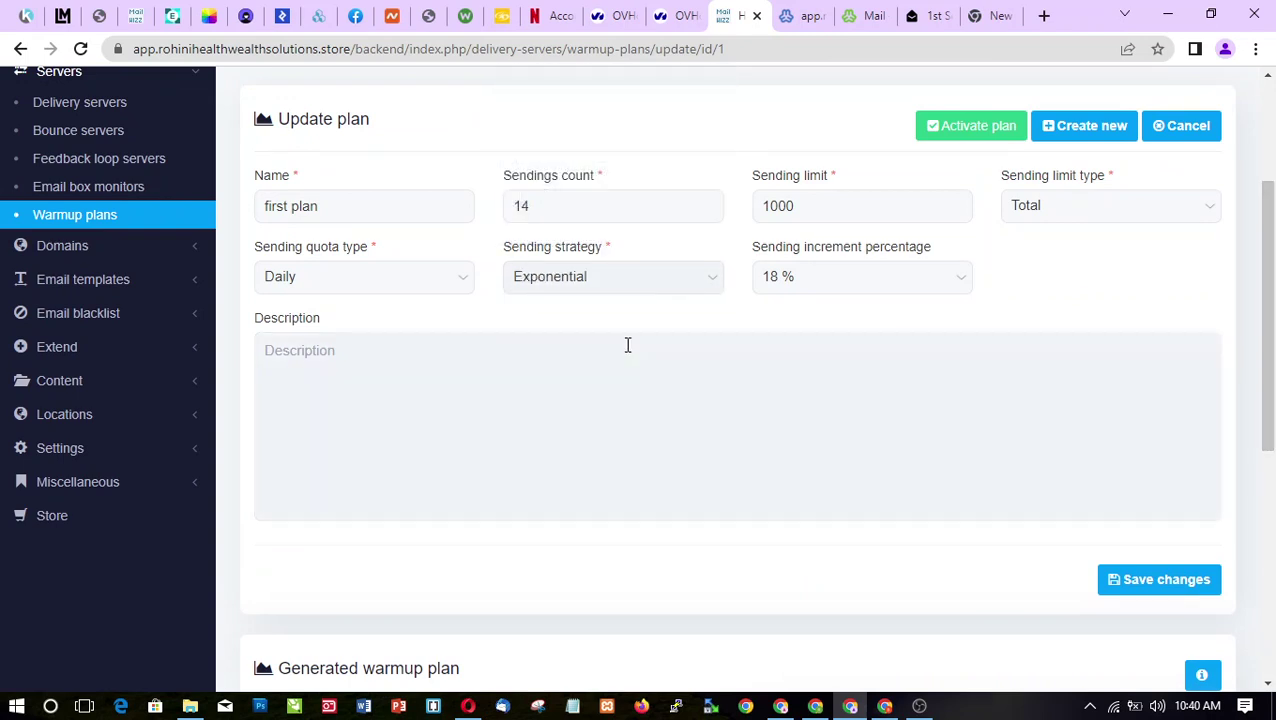
pyautogui.click(866, 283)
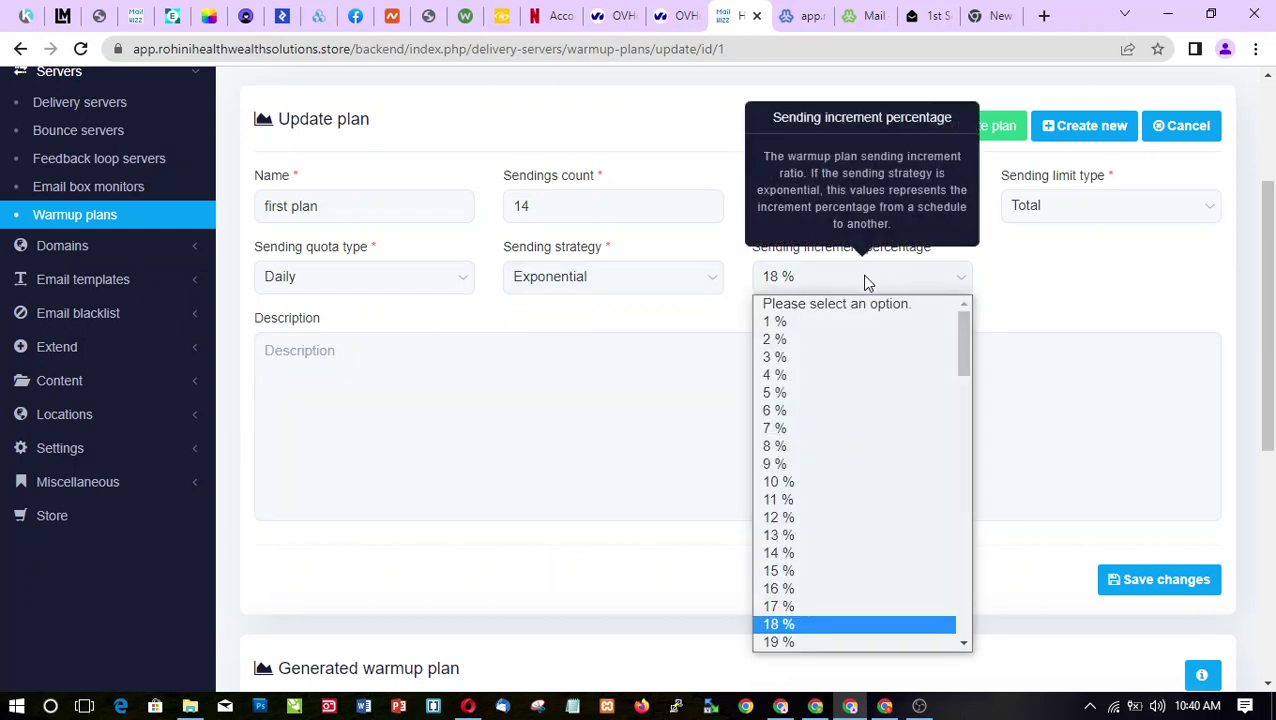
pyautogui.moveTo(963, 345); pyautogui.dragTo(977, 421)
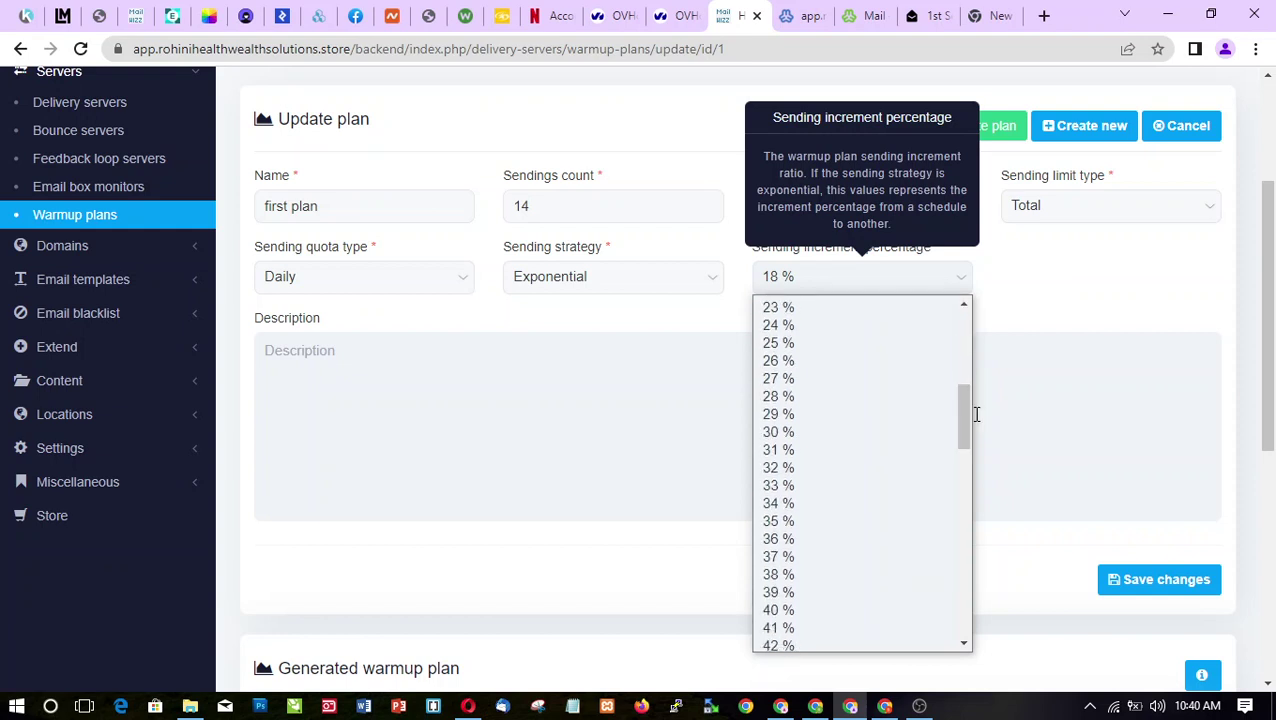
pyautogui.click(775, 307)
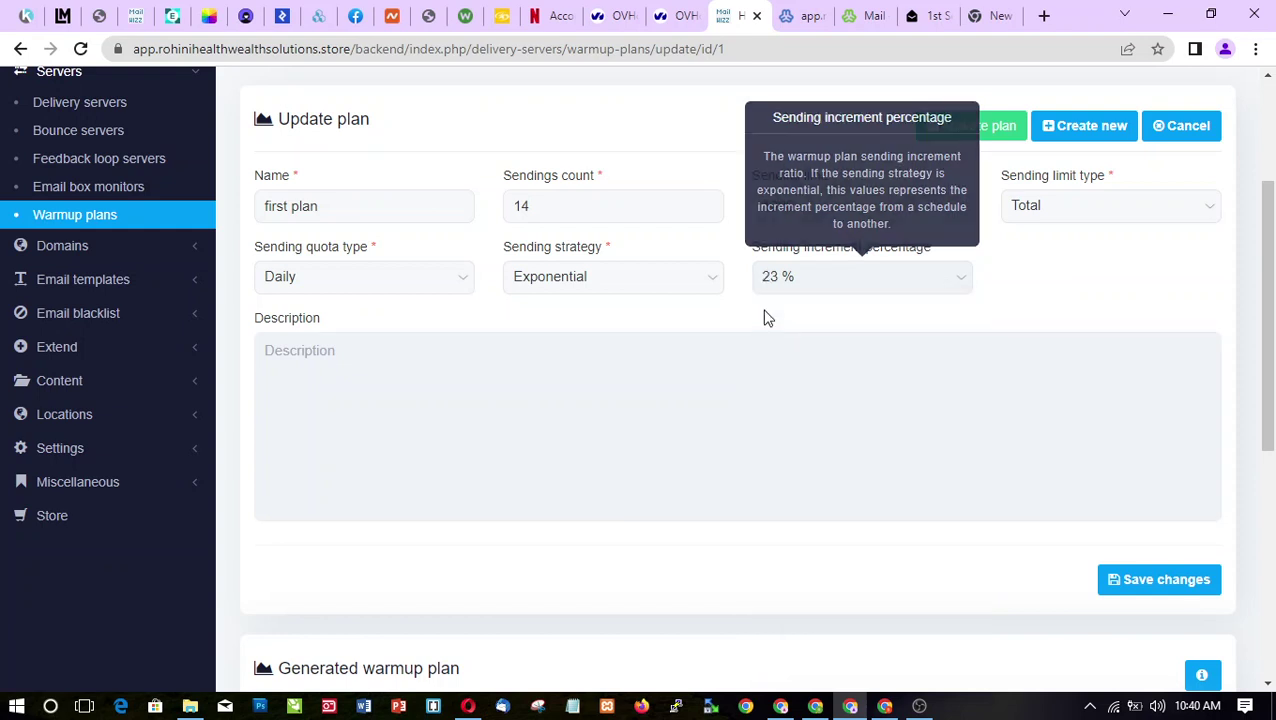
pyautogui.click(1187, 582)
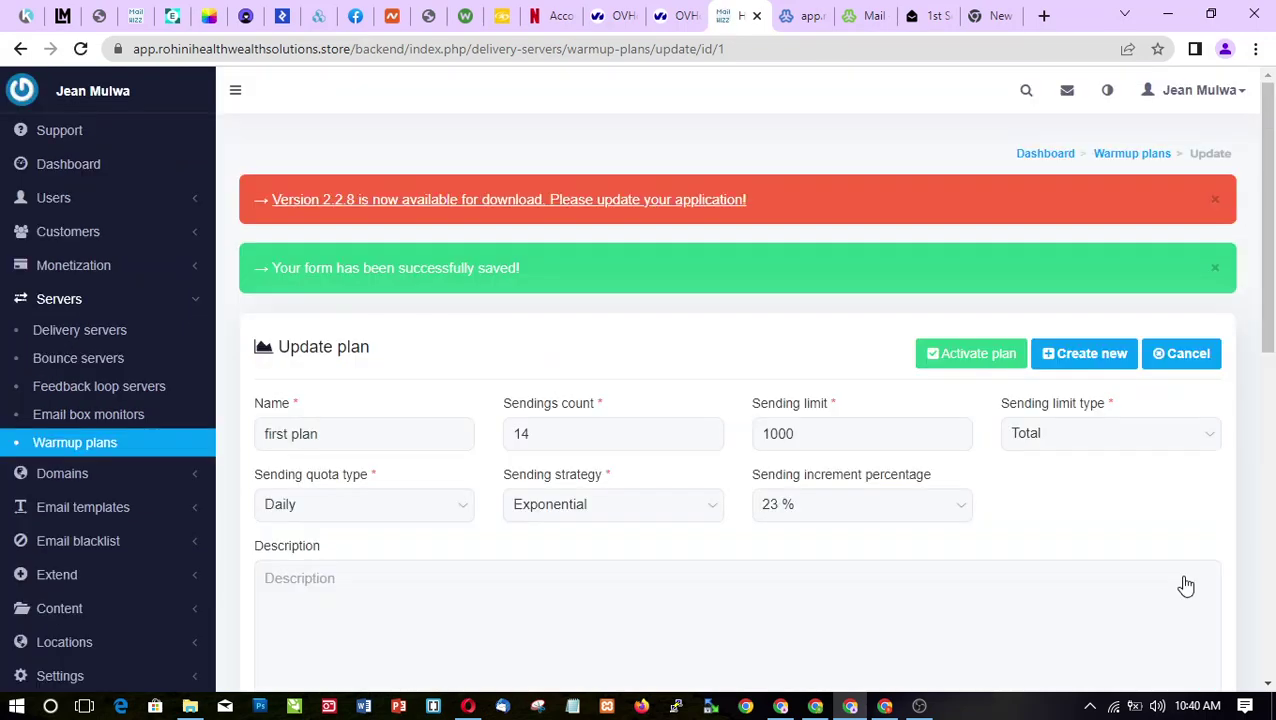
# Step: Examine the generated warmup schedule's increments, quotas and growth chart, and compare them with the plan's settings
pyautogui.moveTo(1268, 250); pyautogui.dragTo(1270, 572)
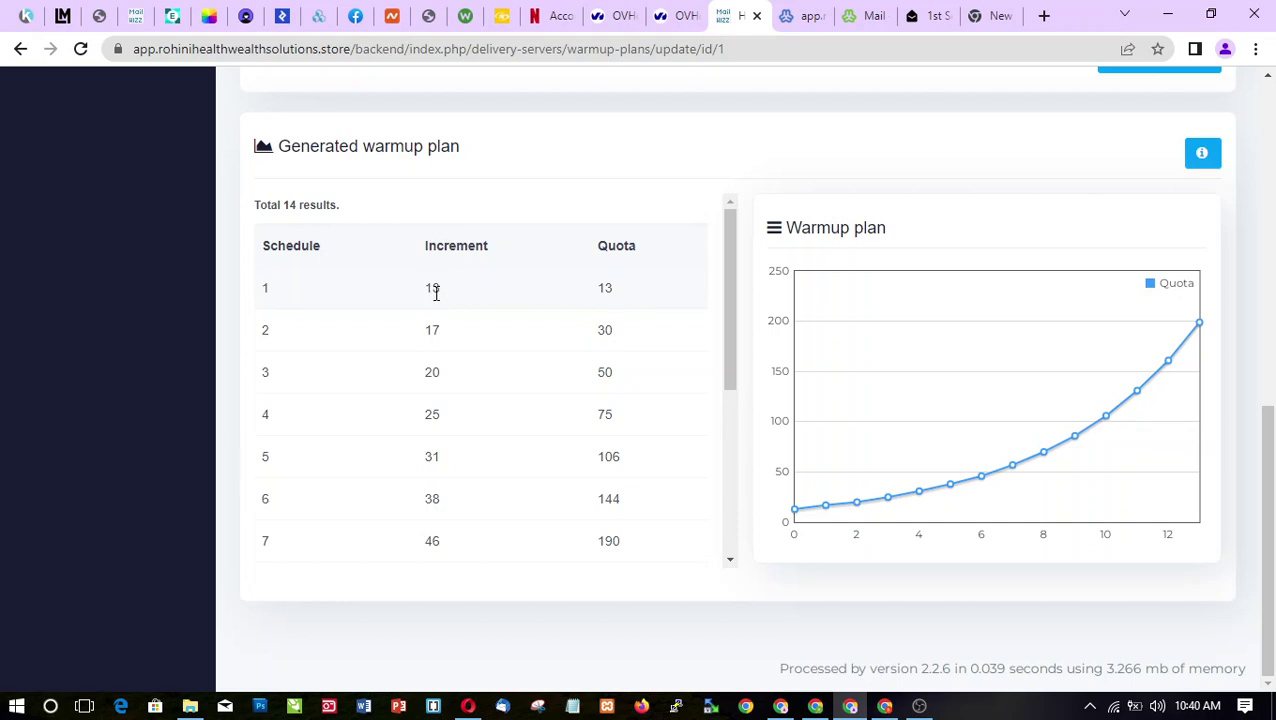
pyautogui.moveTo(728, 351); pyautogui.dragTo(749, 328)
pyautogui.moveTo(1272, 527); pyautogui.dragTo(1272, 563)
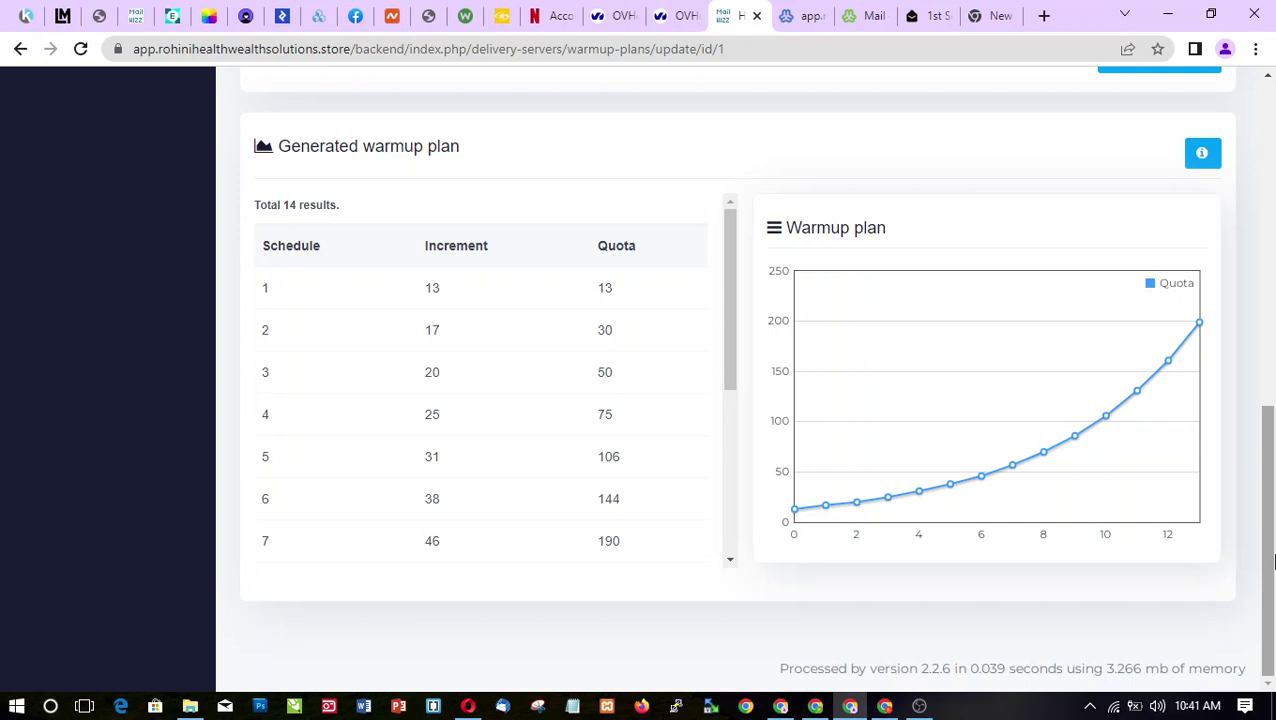
pyautogui.moveTo(1273, 565); pyautogui.dragTo(1273, 520)
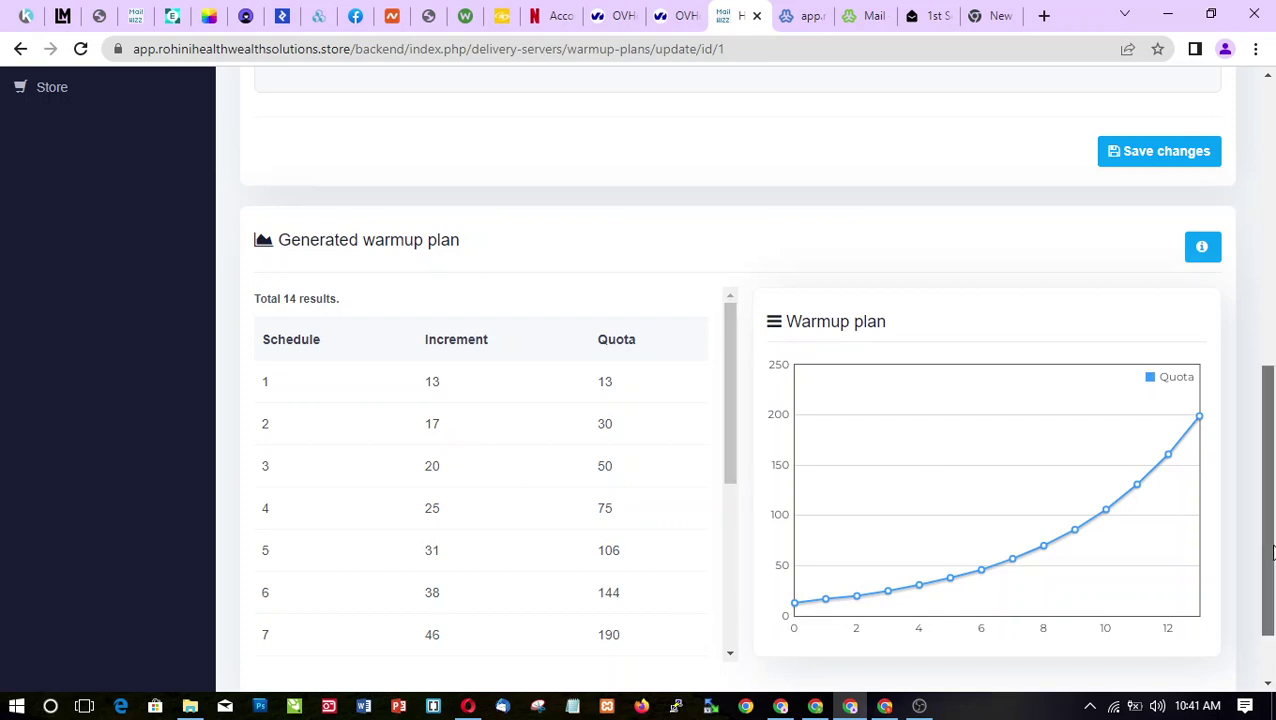
pyautogui.scroll(2, 1271, 480)
pyautogui.scroll(-2, 1271, 487)
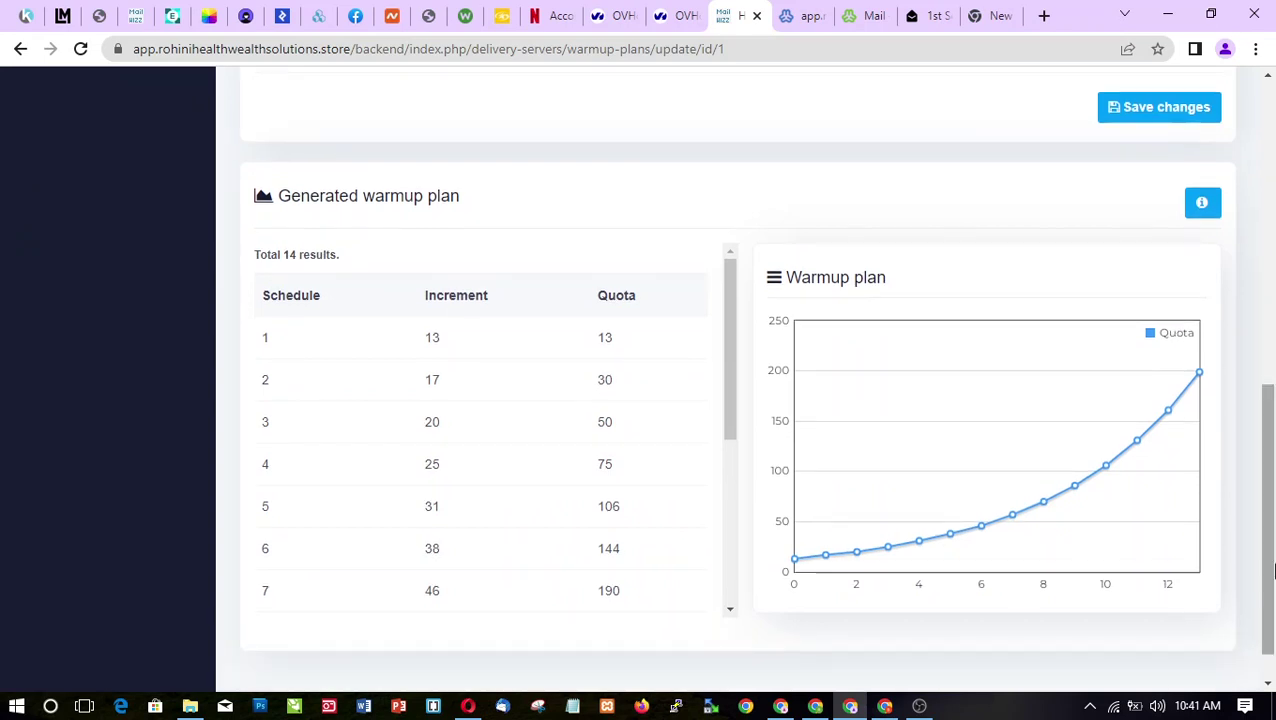
pyautogui.moveTo(729, 408)
pyautogui.mouseDown()
pyautogui.moveTo(715, 546)
pyautogui.moveTo(726, 400)
pyautogui.mouseUp()
pyautogui.moveTo(1271, 566); pyautogui.dragTo(1268, 328)
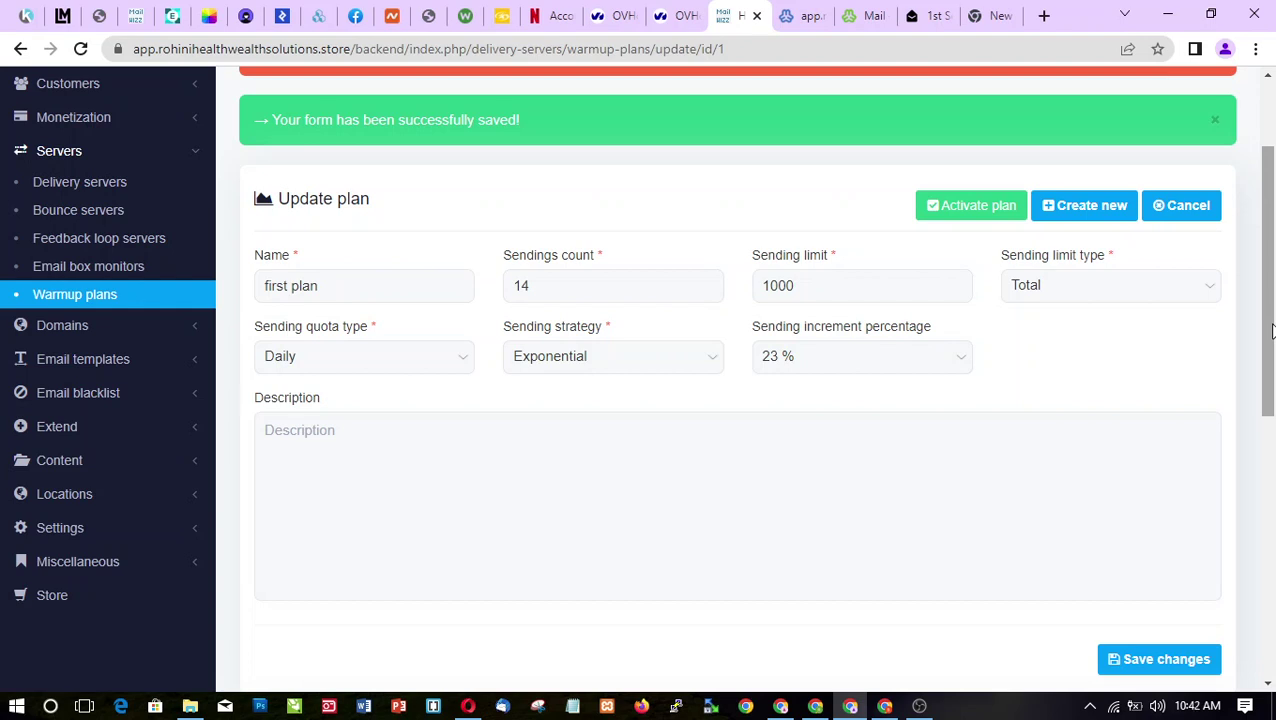
# Step: Activate the first plan warmup plan and confirm the activation
pyautogui.moveTo(1272, 332); pyautogui.dragTo(1272, 387)
pyautogui.click(1159, 500)
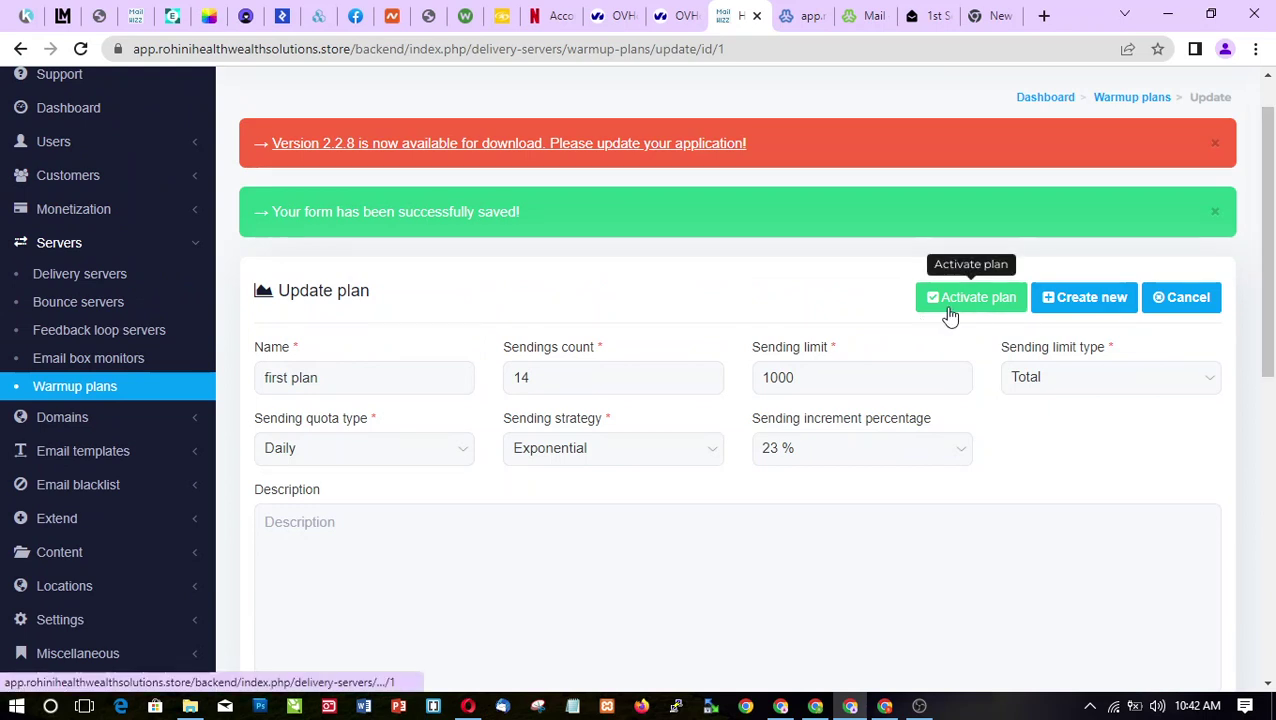
pyautogui.click(950, 314)
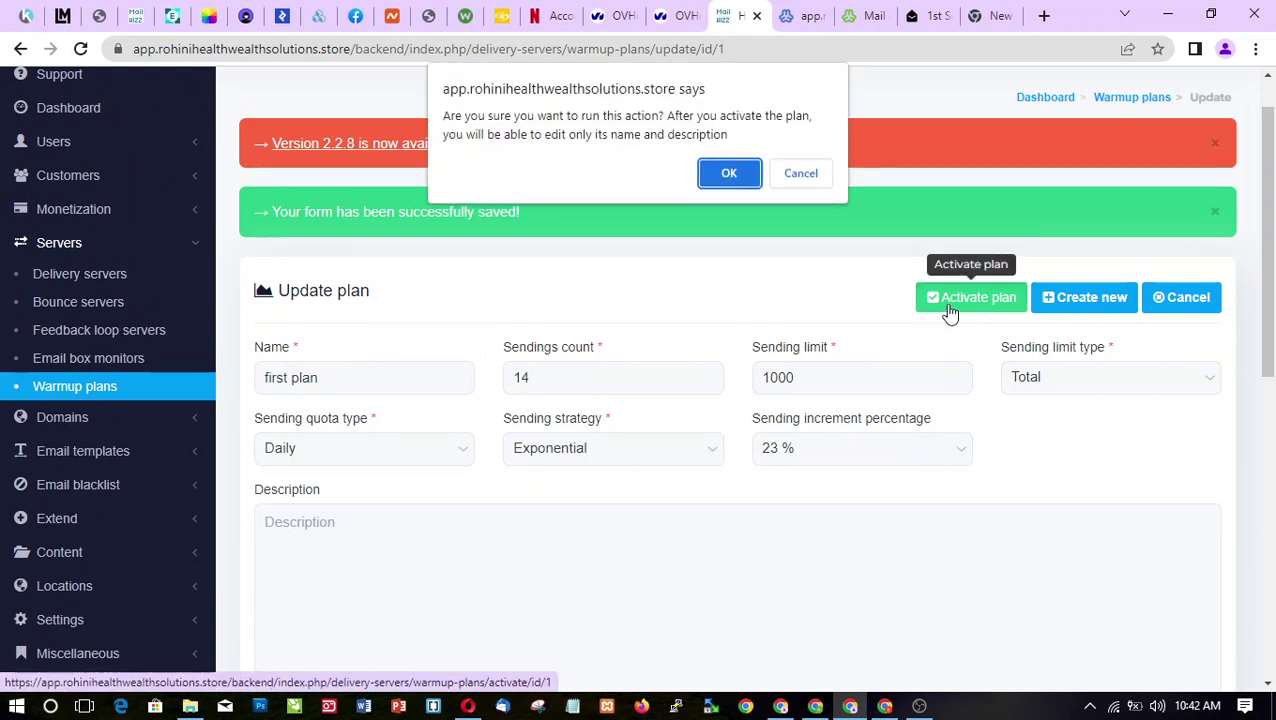
pyautogui.click(729, 174)
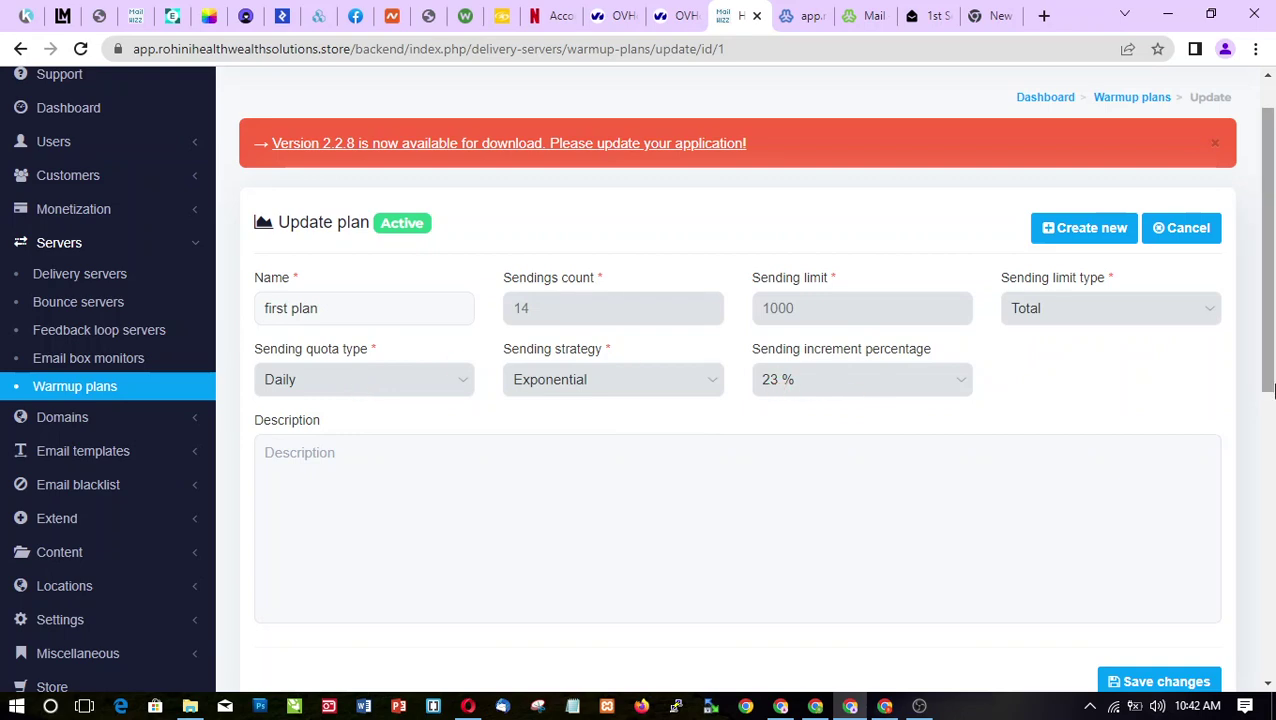
# Step: Open the postal api delivery server from the delivery servers list for editing
pyautogui.moveTo(1272, 378); pyautogui.dragTo(1253, 397)
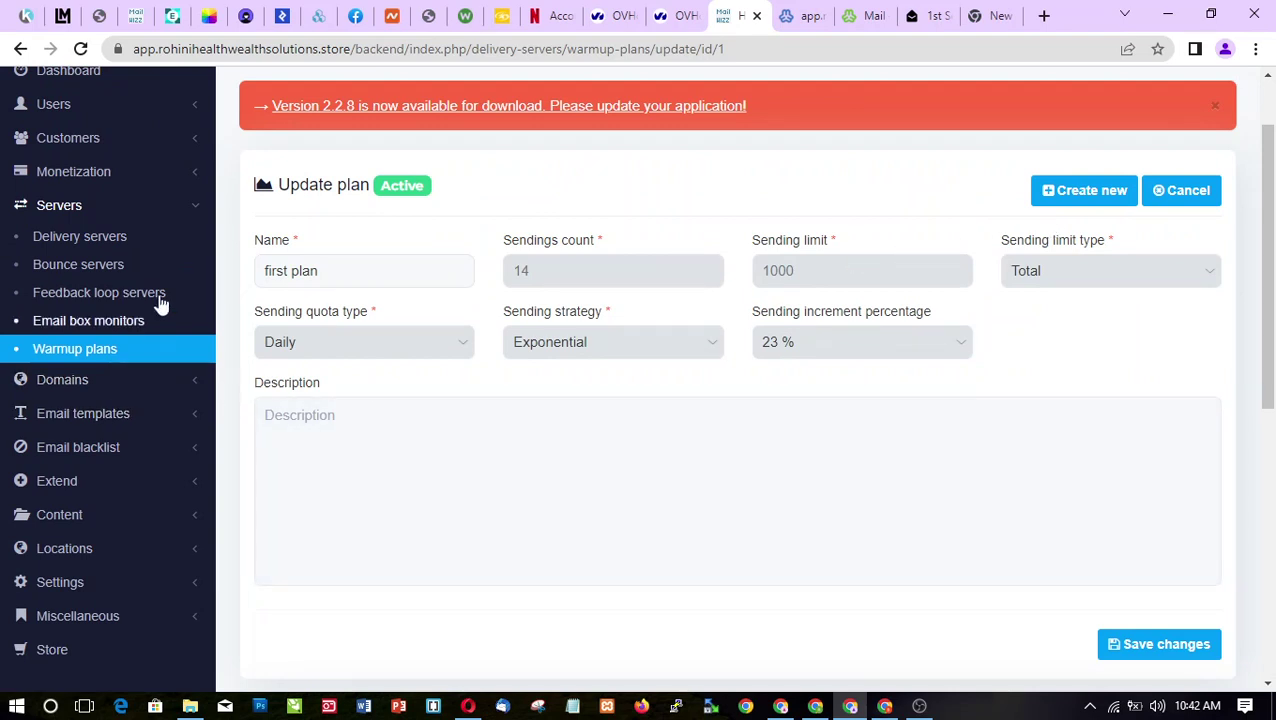
pyautogui.click(45, 243)
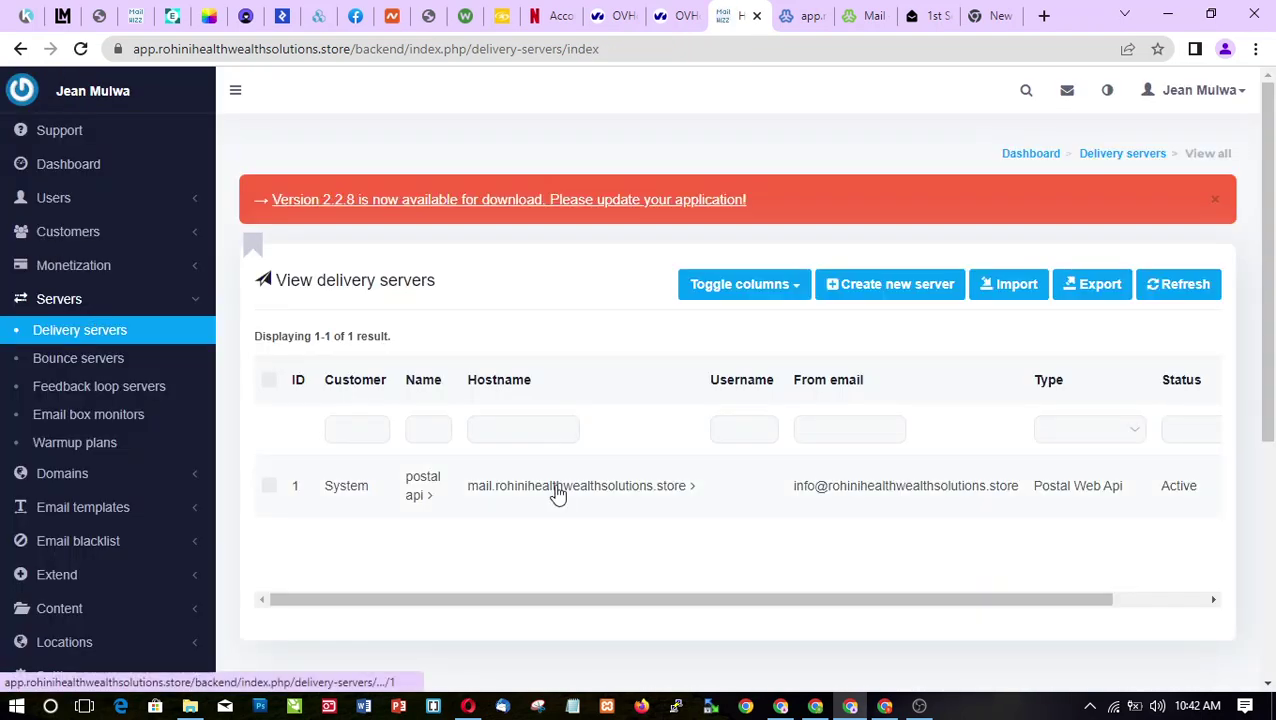
pyautogui.moveTo(792, 599); pyautogui.dragTo(1047, 622)
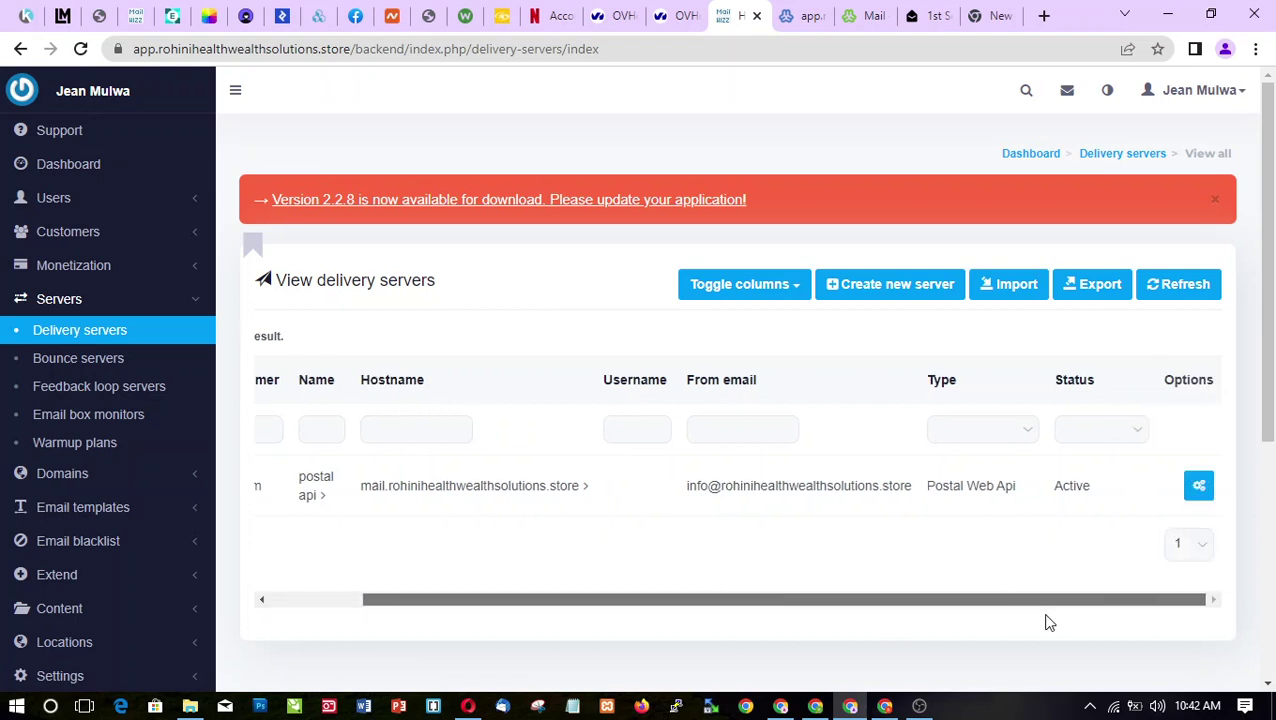
pyautogui.click(1198, 489)
pyautogui.click(1059, 494)
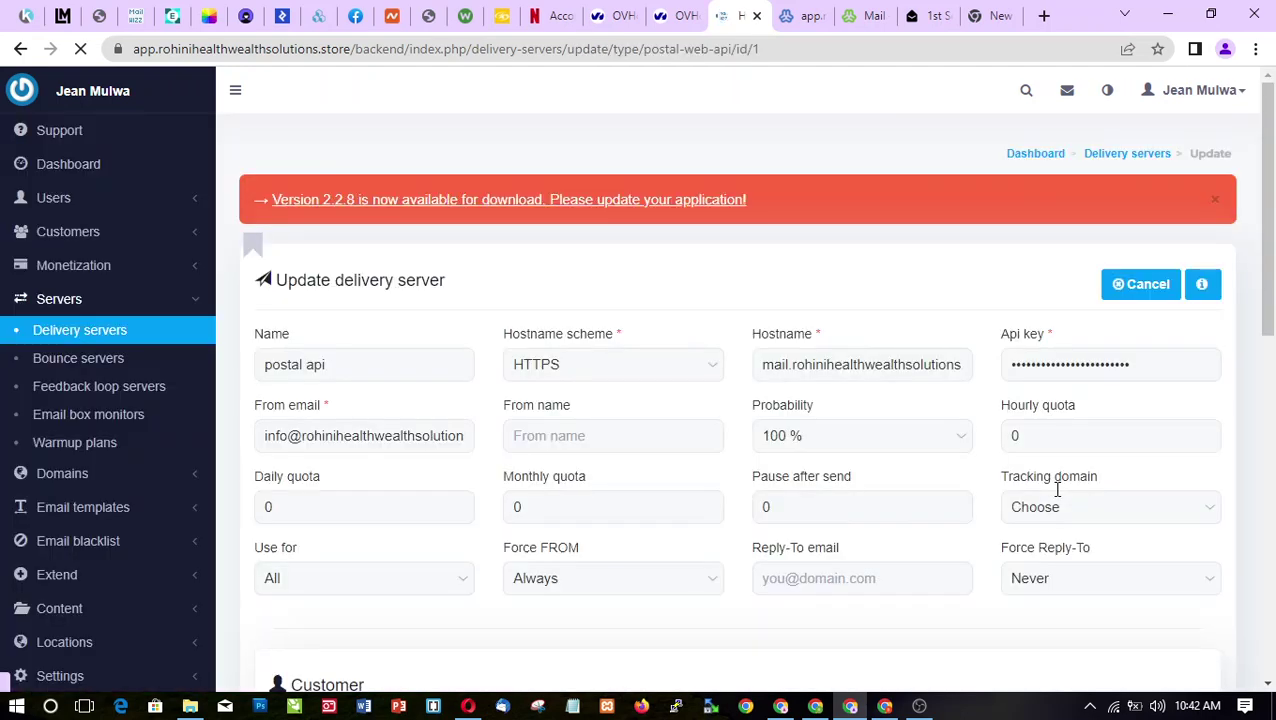
# Step: Attach the first plan (System) warmup plan to the delivery server
pyautogui.moveTo(1272, 325); pyautogui.dragTo(1272, 545)
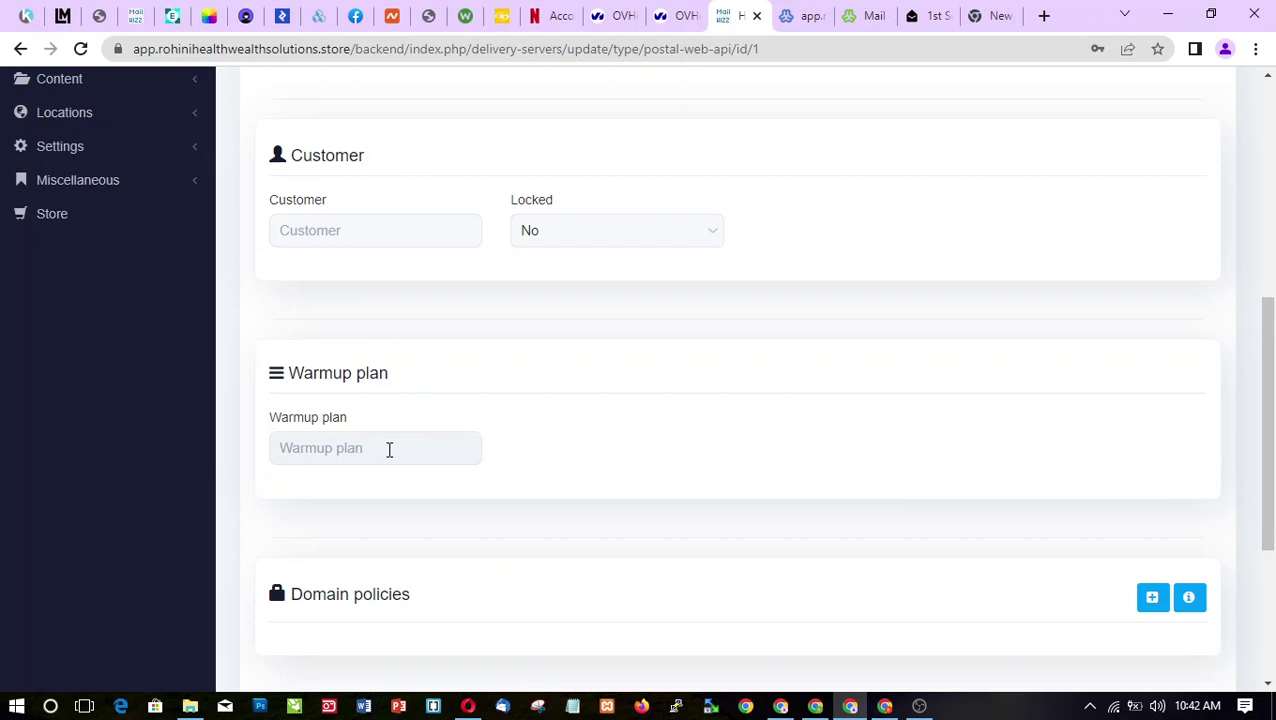
pyautogui.click(345, 446)
pyautogui.write('fir')
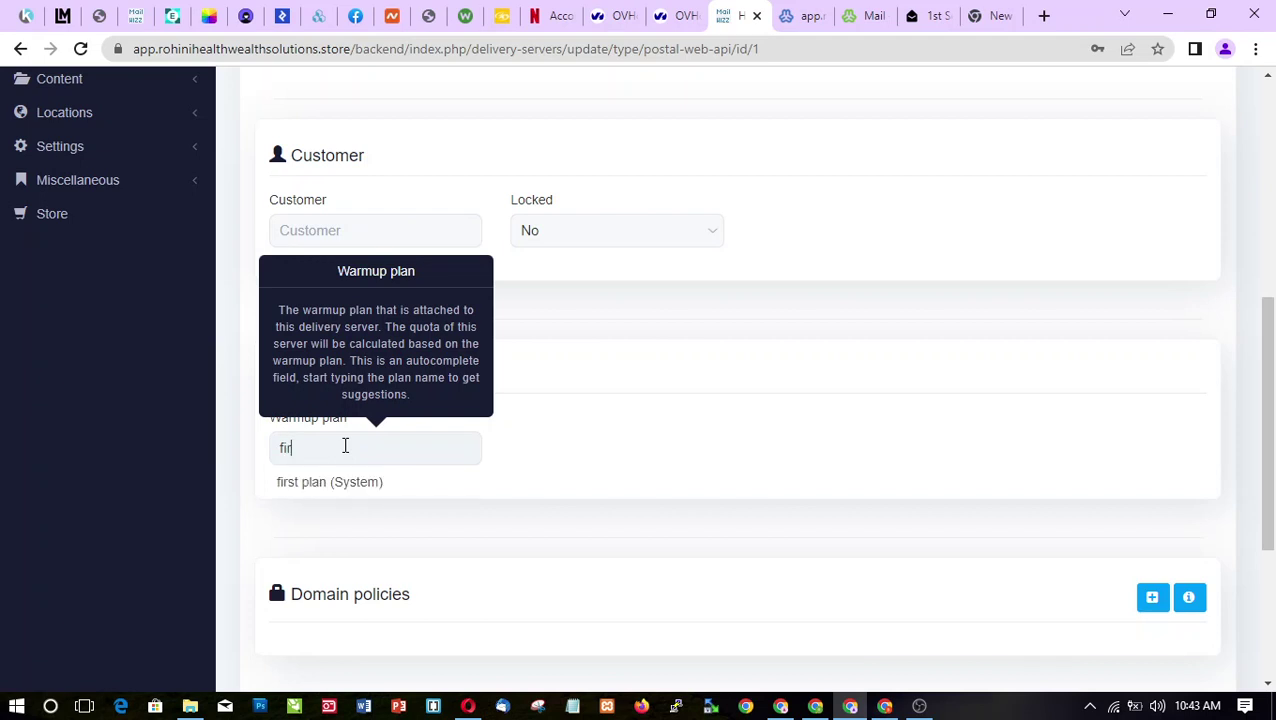
pyautogui.click(330, 484)
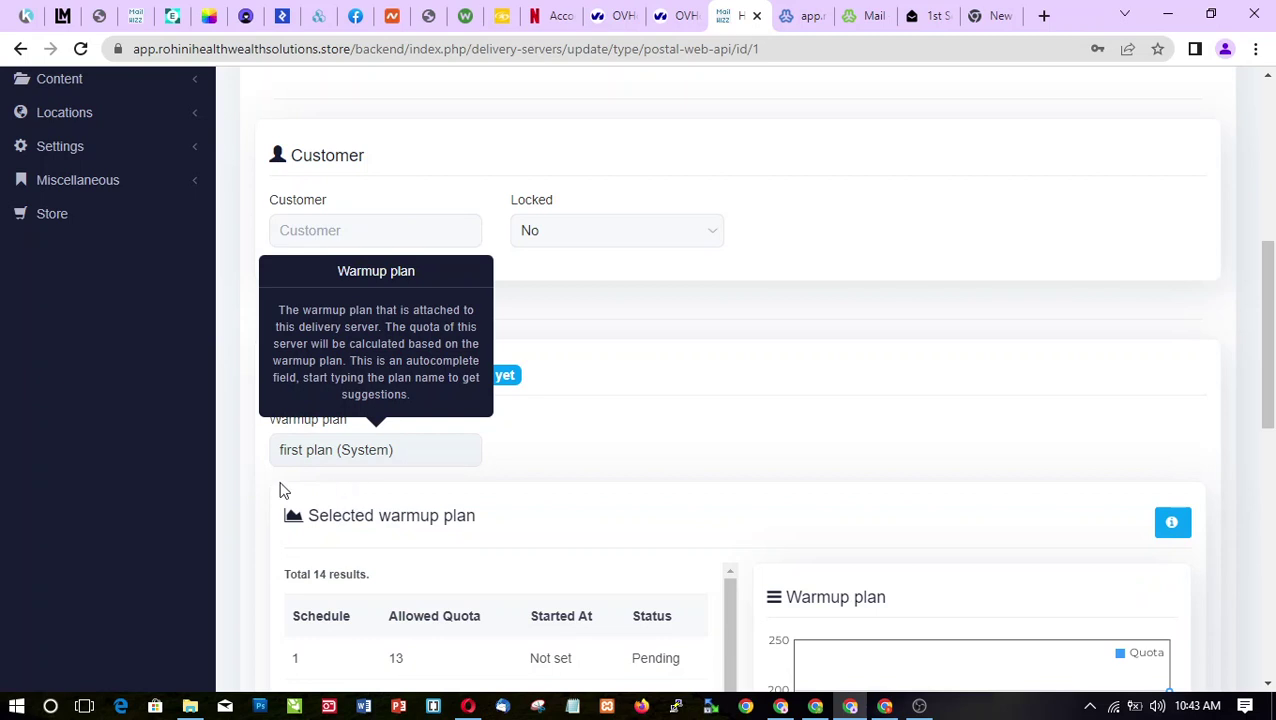
# Step: Review the selected warmup plan's allowed quotas, start dates, statuses and chart, through to the end of the server form
pyautogui.moveTo(1268, 420); pyautogui.dragTo(1268, 535)
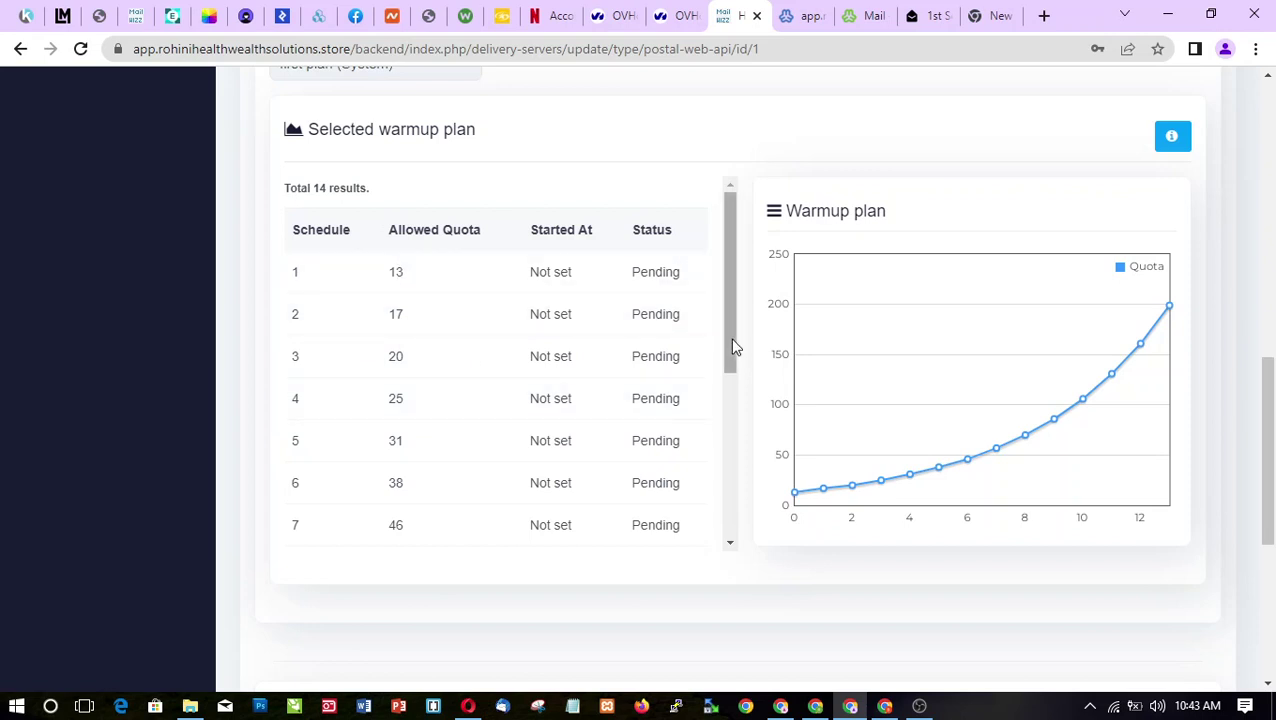
pyautogui.scroll(1, 1267, 372)
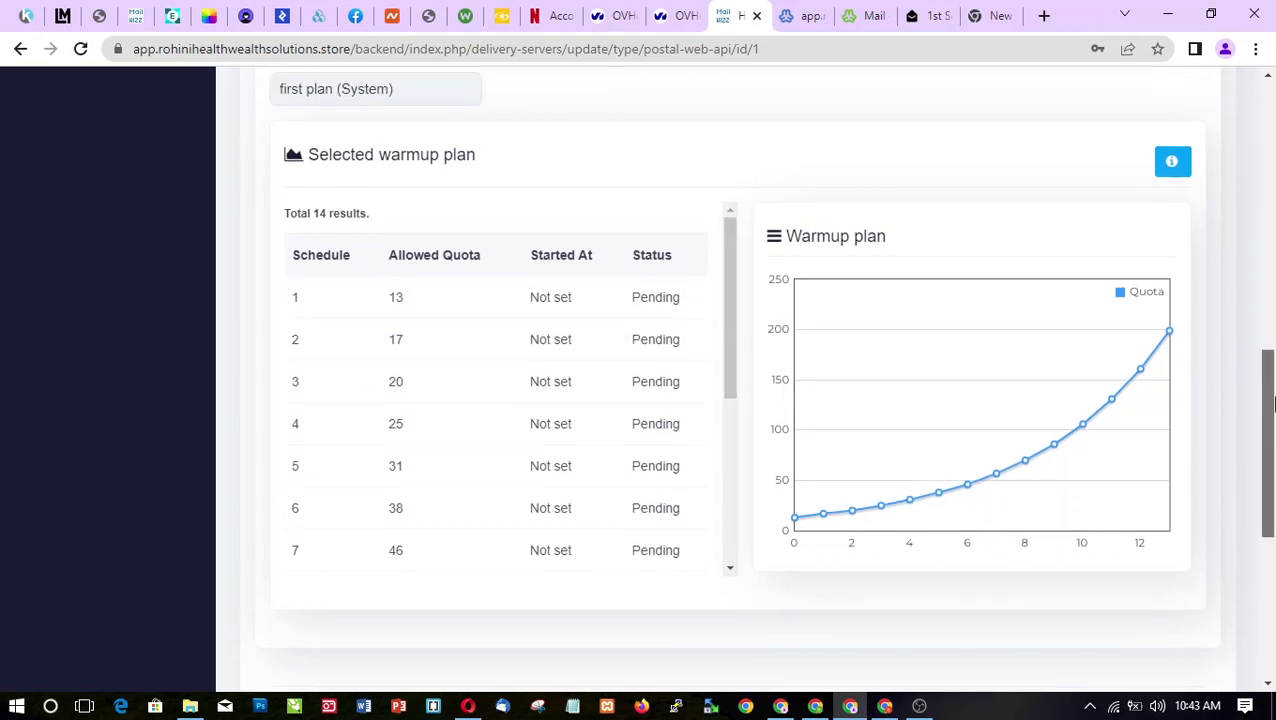
pyautogui.moveTo(1272, 387)
pyautogui.mouseDown()
pyautogui.moveTo(1272, 355)
pyautogui.moveTo(1272, 400)
pyautogui.mouseUp()
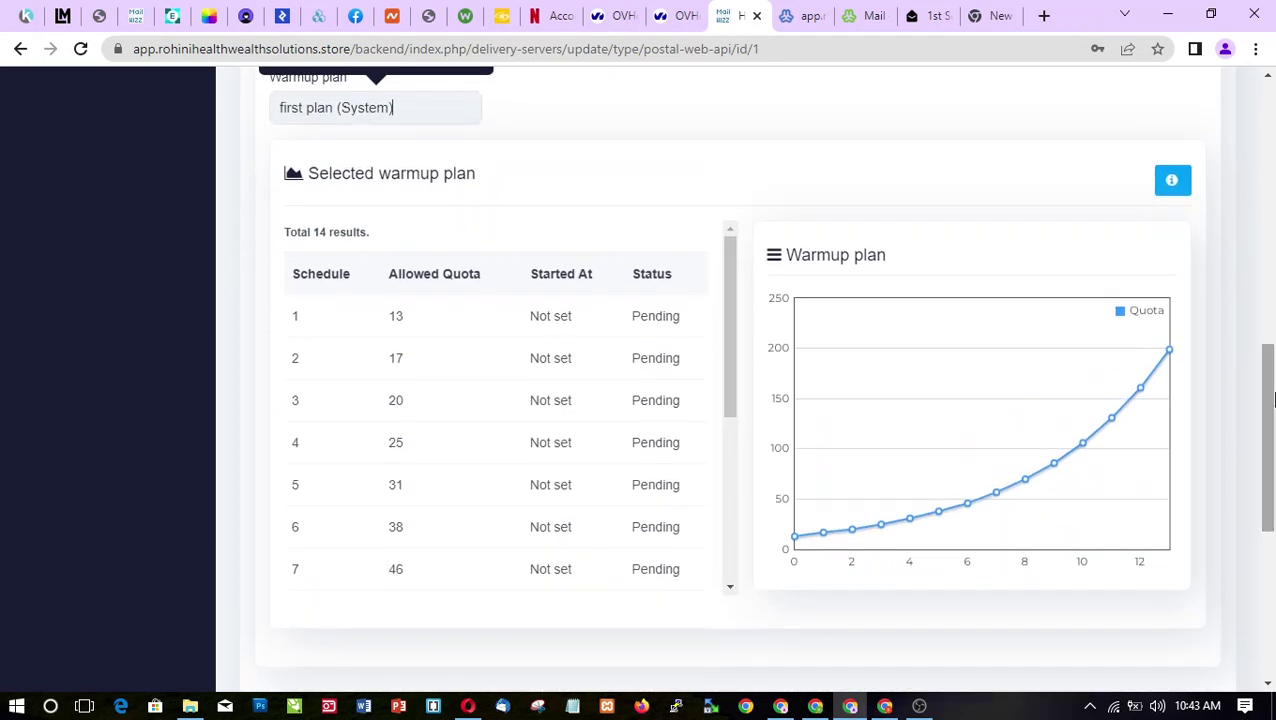
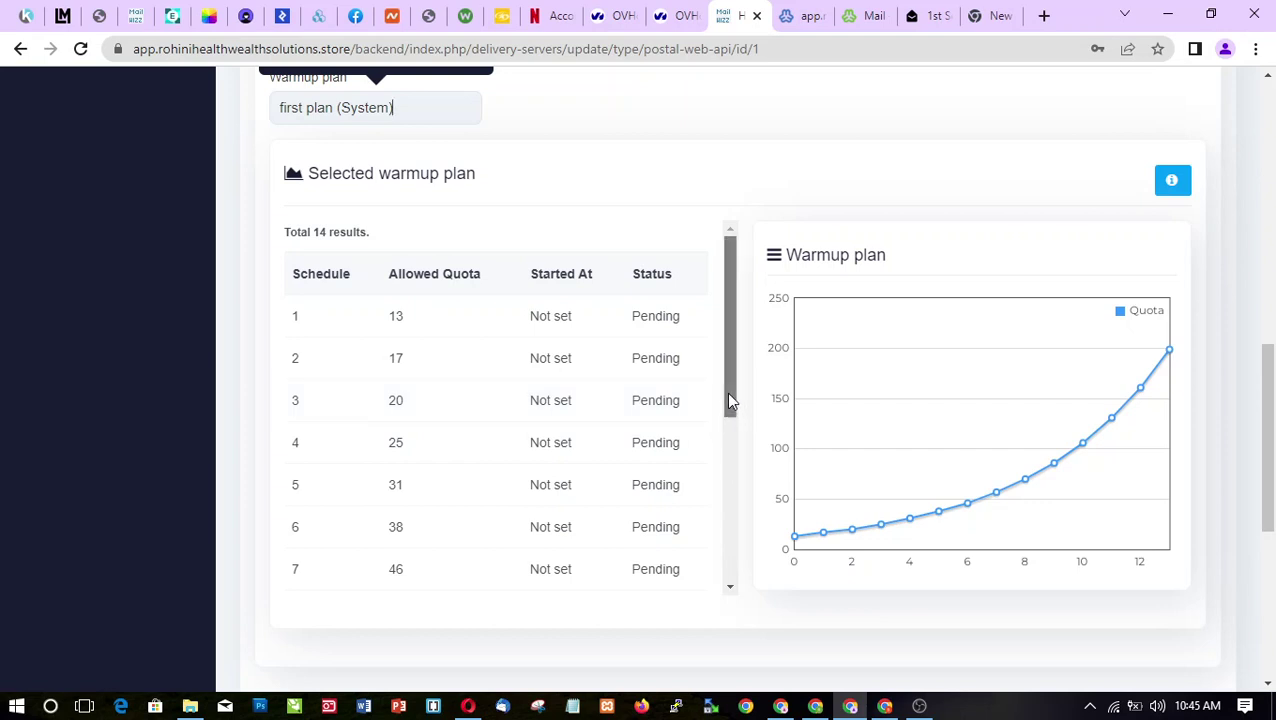
pyautogui.moveTo(726, 392); pyautogui.dragTo(729, 572)
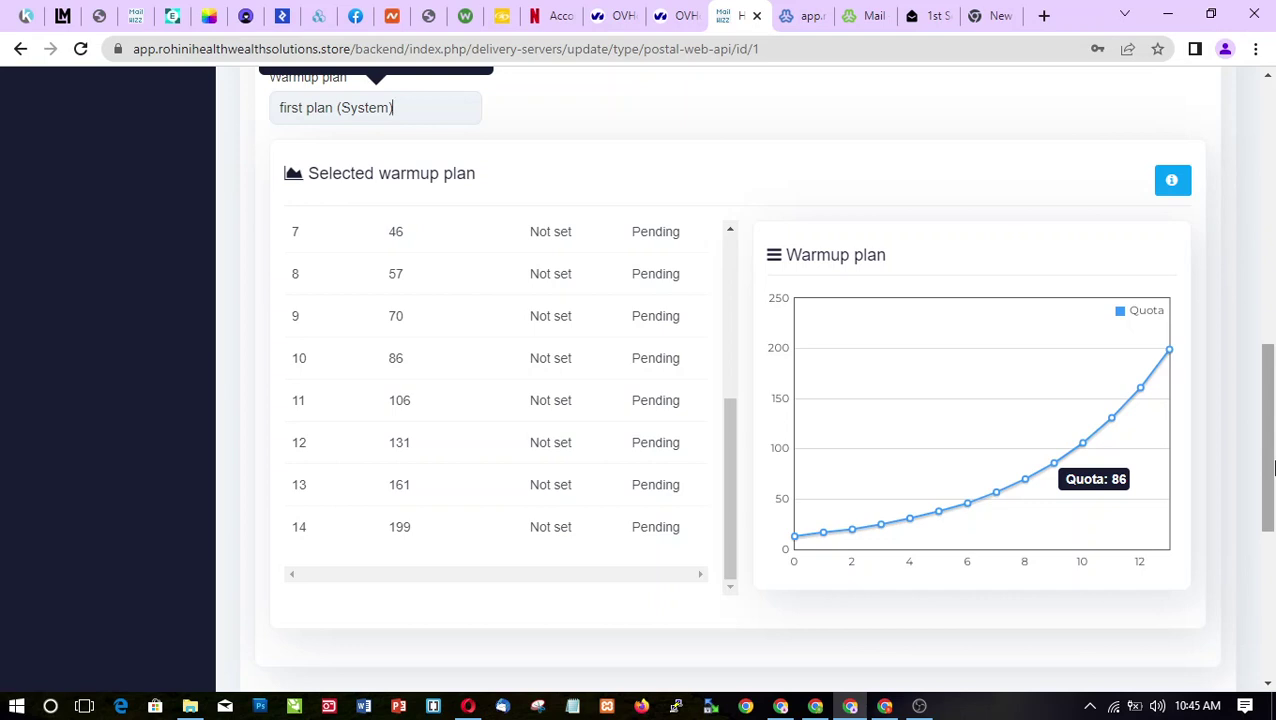
pyautogui.moveTo(1273, 467); pyautogui.dragTo(1273, 612)
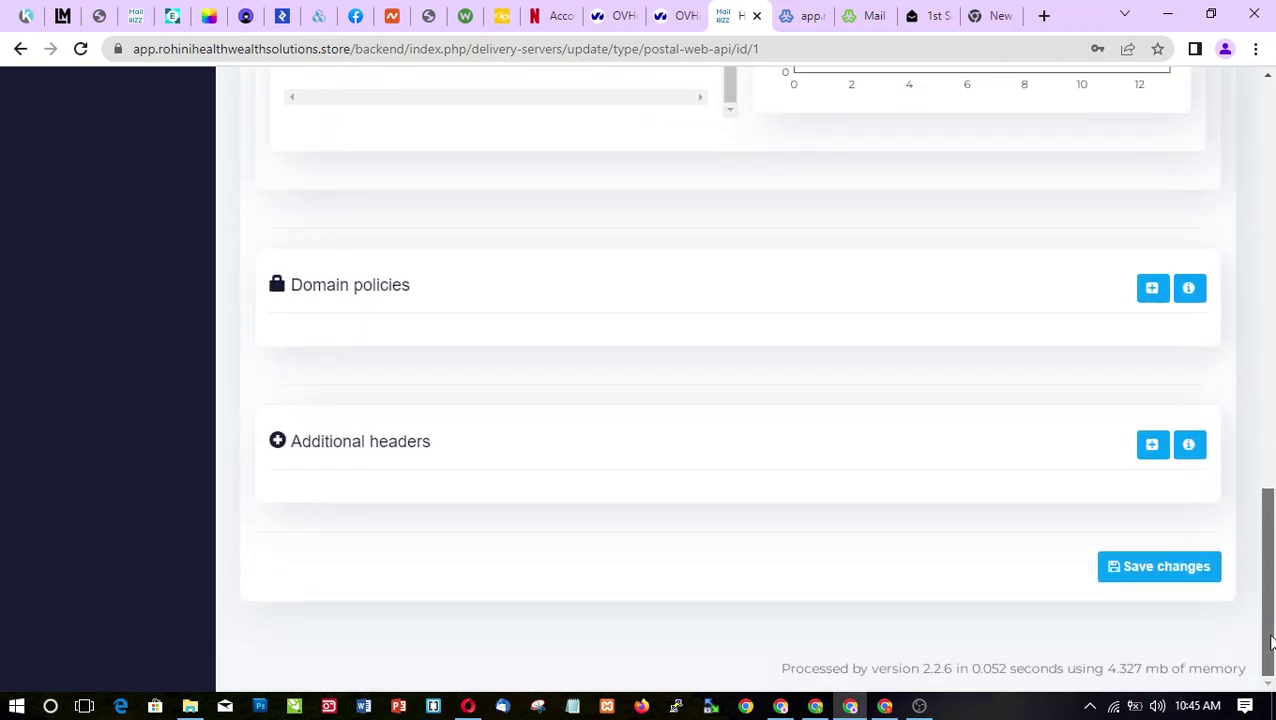
# Step: Save the postal api delivery server with the attached warmup plan
pyautogui.click(1150, 583)
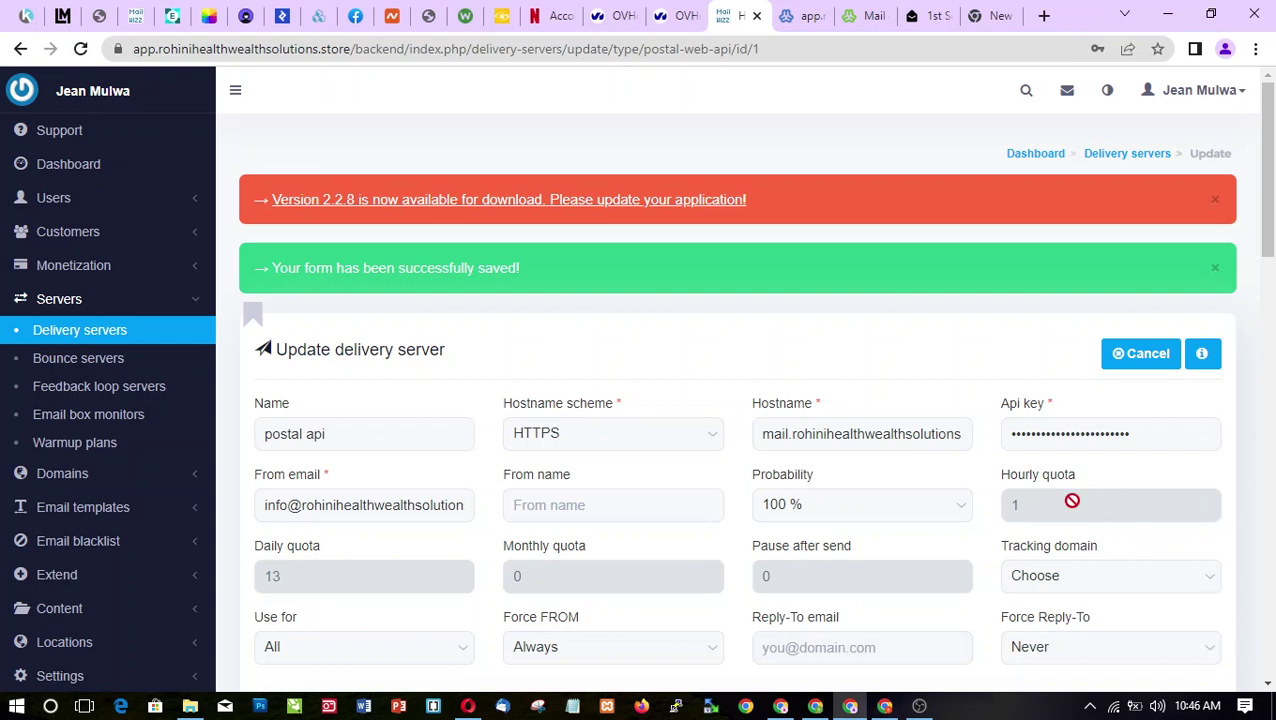
# Step: Compare the saved server's locked hourly, daily and monthly quota fields with the selected warmup plan's schedule, statuses and quota chart
pyautogui.moveTo(1268, 240); pyautogui.dragTo(1268, 288)
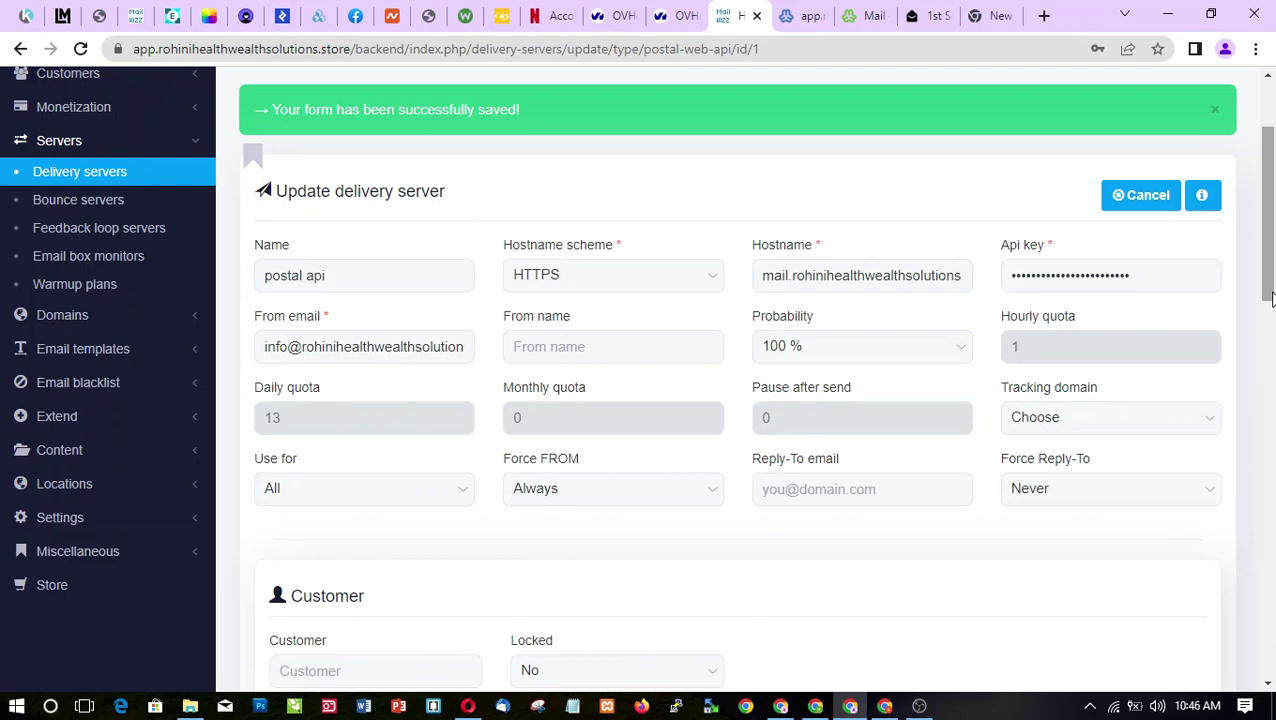
pyautogui.moveTo(1272, 298); pyautogui.dragTo(1272, 470)
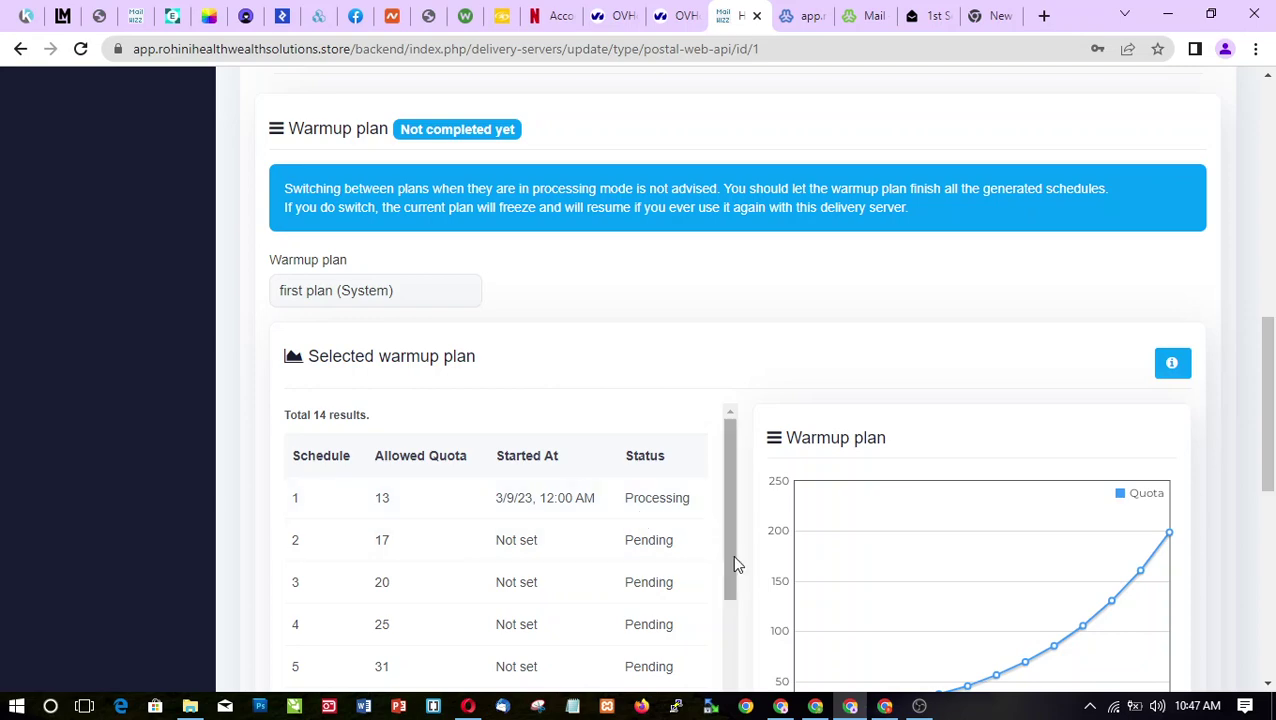
pyautogui.scroll(5, 1273, 503)
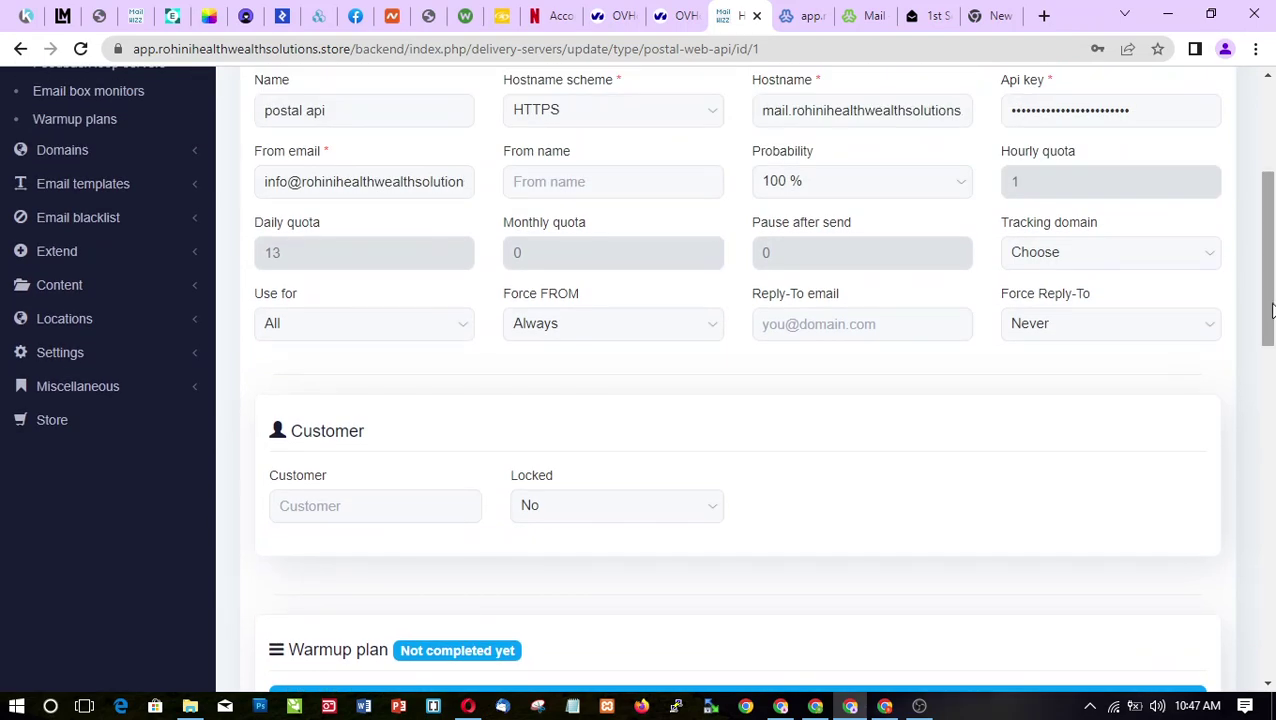
pyautogui.moveTo(1273, 305); pyautogui.dragTo(1273, 260)
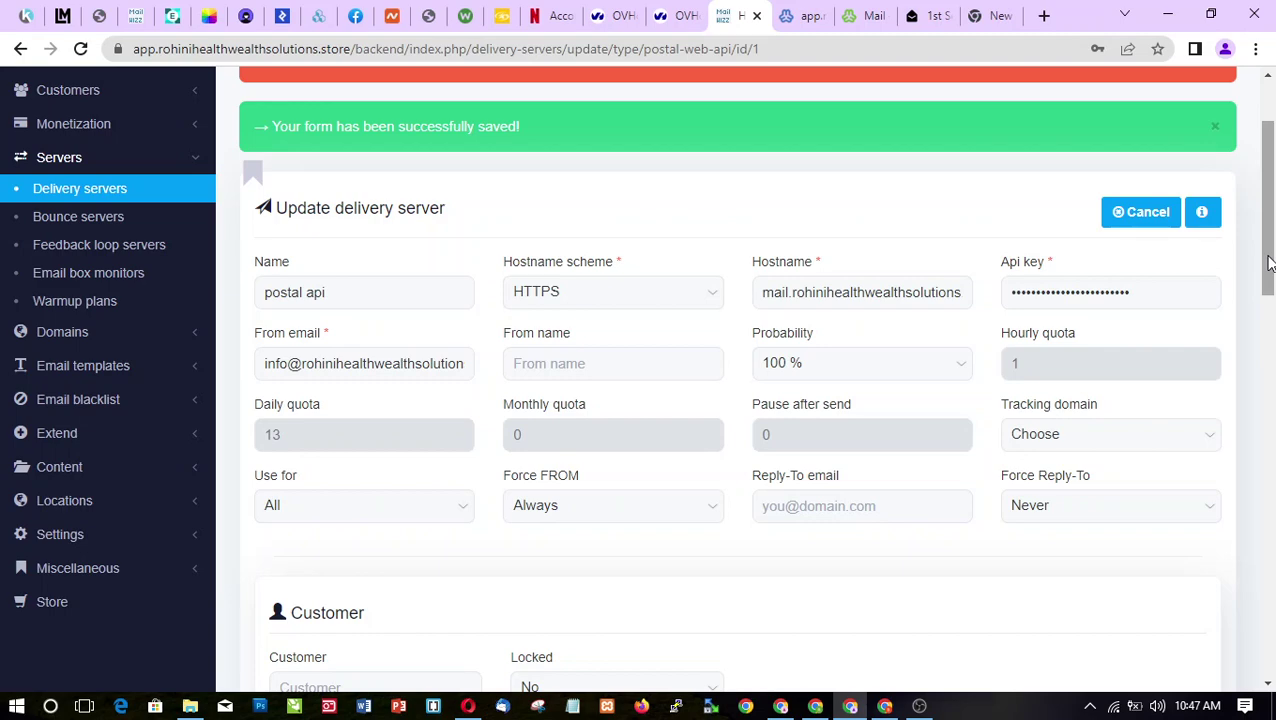
pyautogui.moveTo(1268, 262); pyautogui.dragTo(1274, 476)
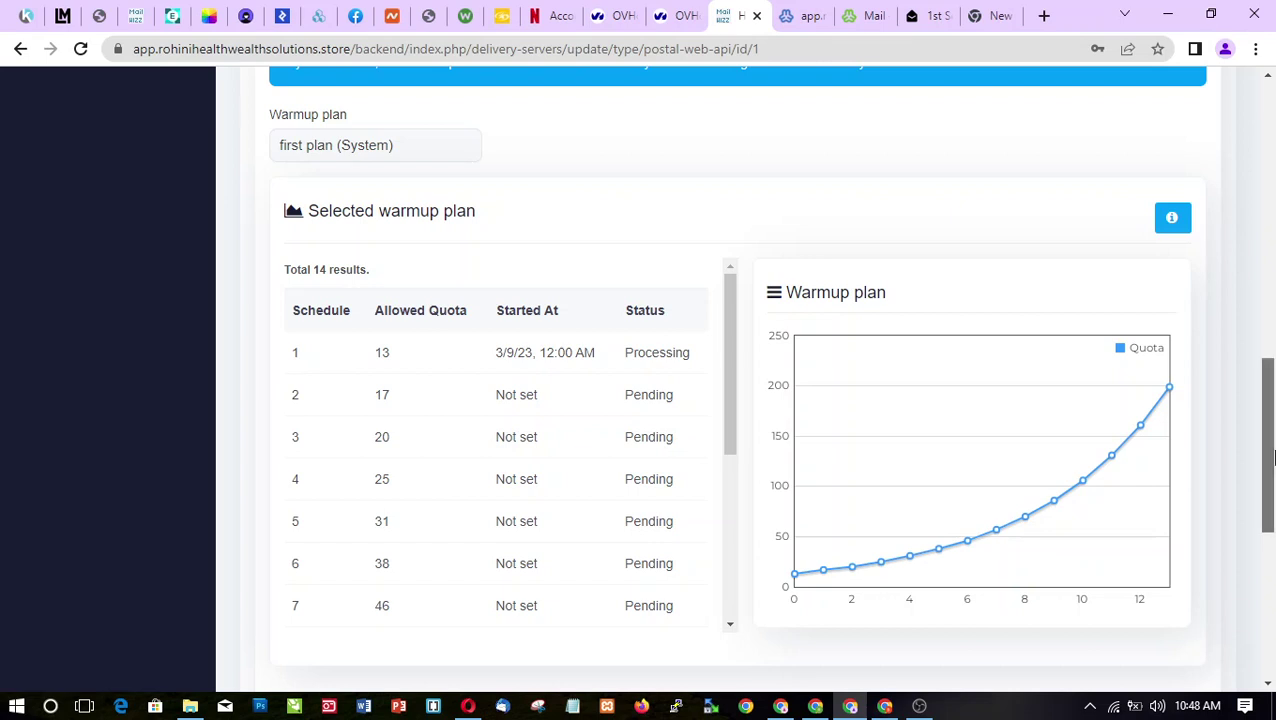
pyautogui.moveTo(1274, 476); pyautogui.dragTo(1268, 630)
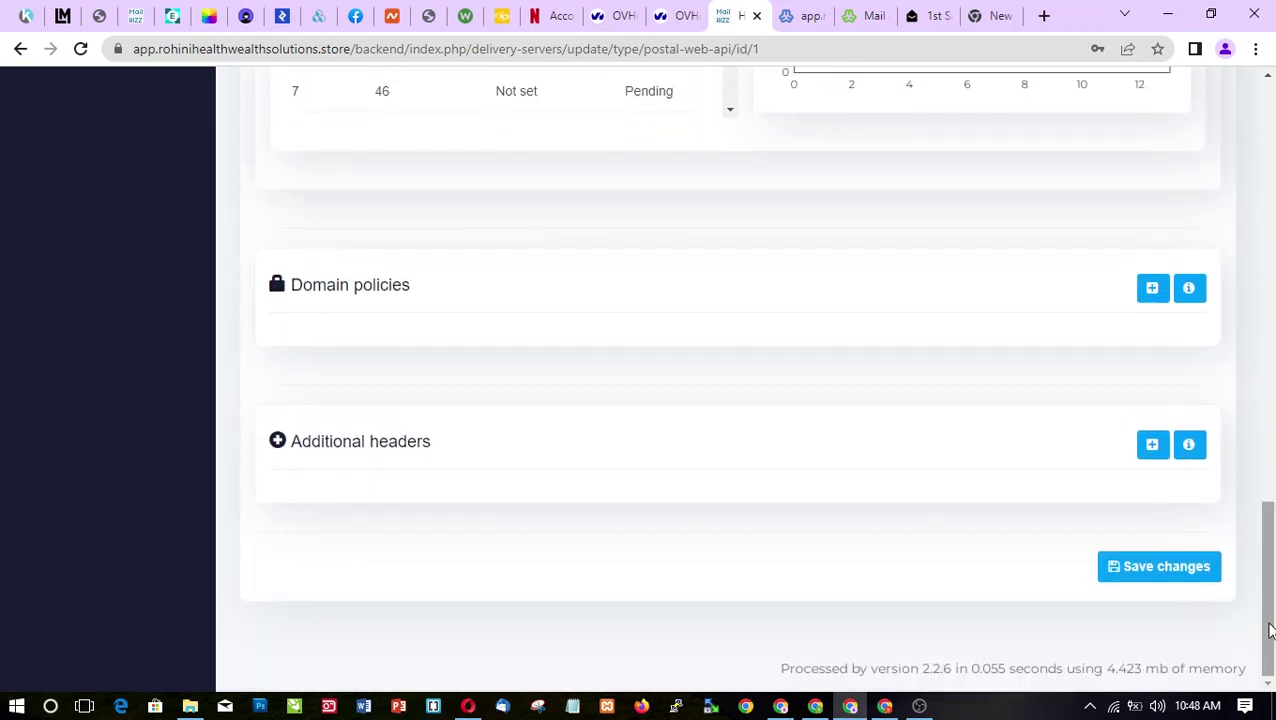